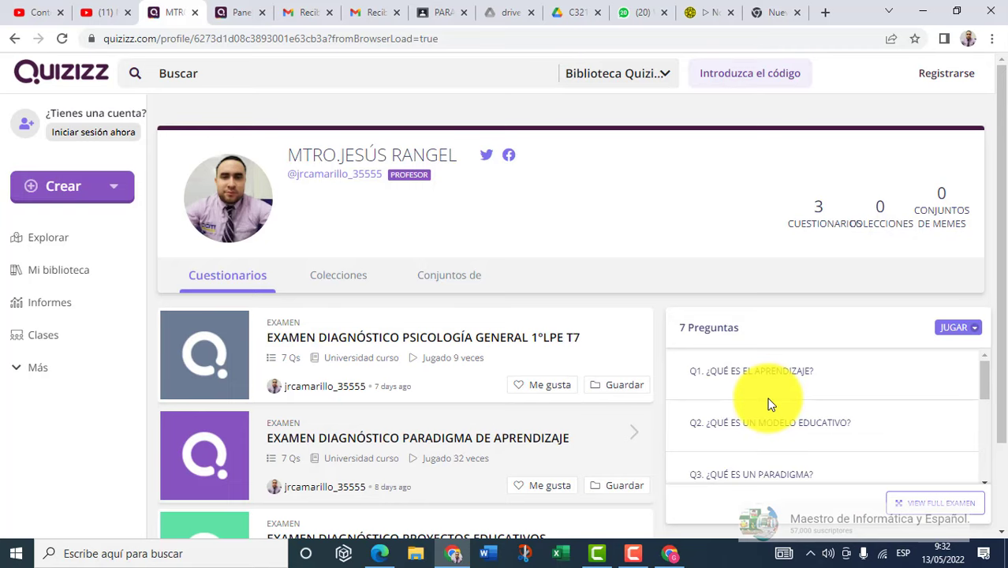
Start the waiting live quiz session and check the first question in the participant's view.
key(ctrl+Tab)
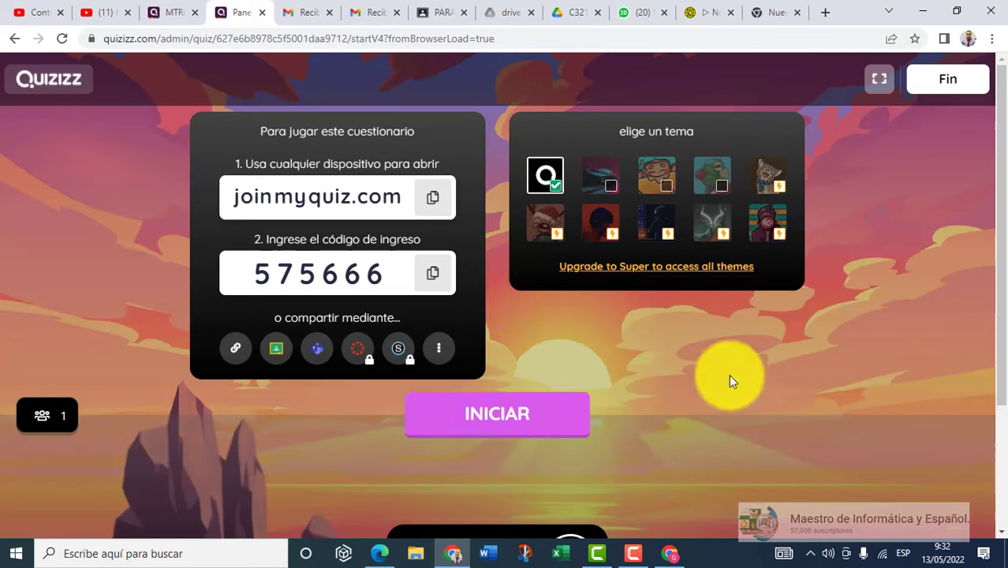
click(513, 418)
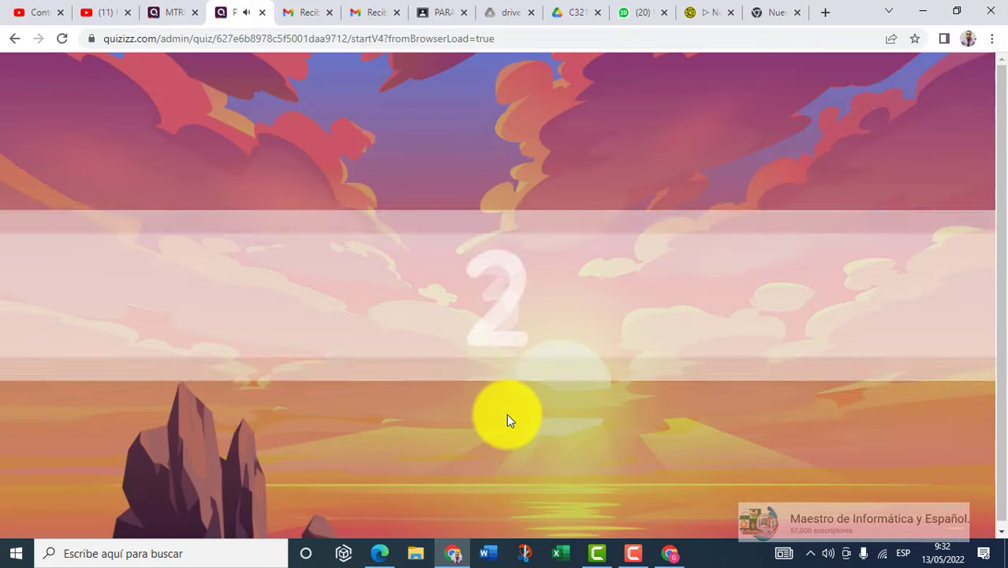
key(alt+Tab)
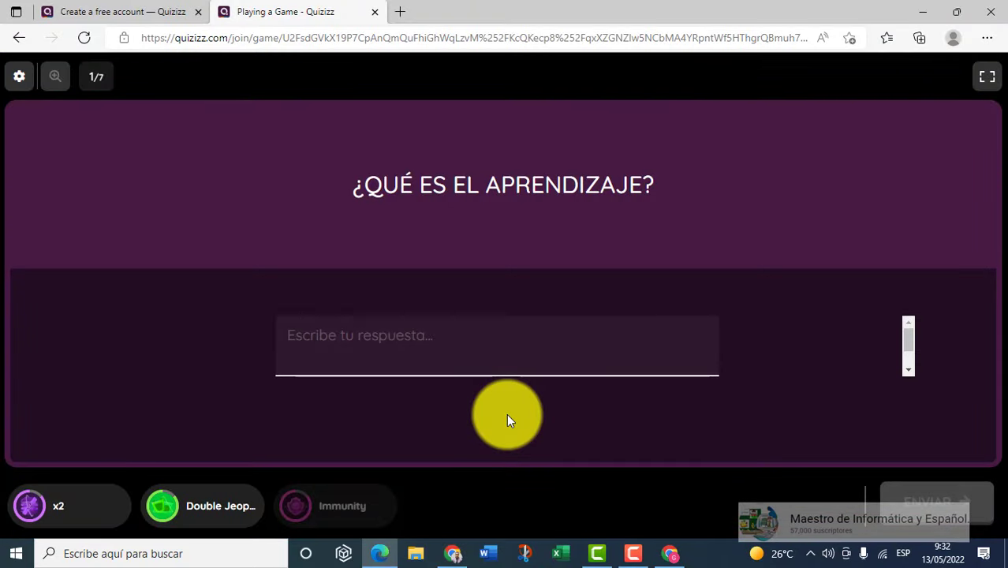
key(alt+Tab)
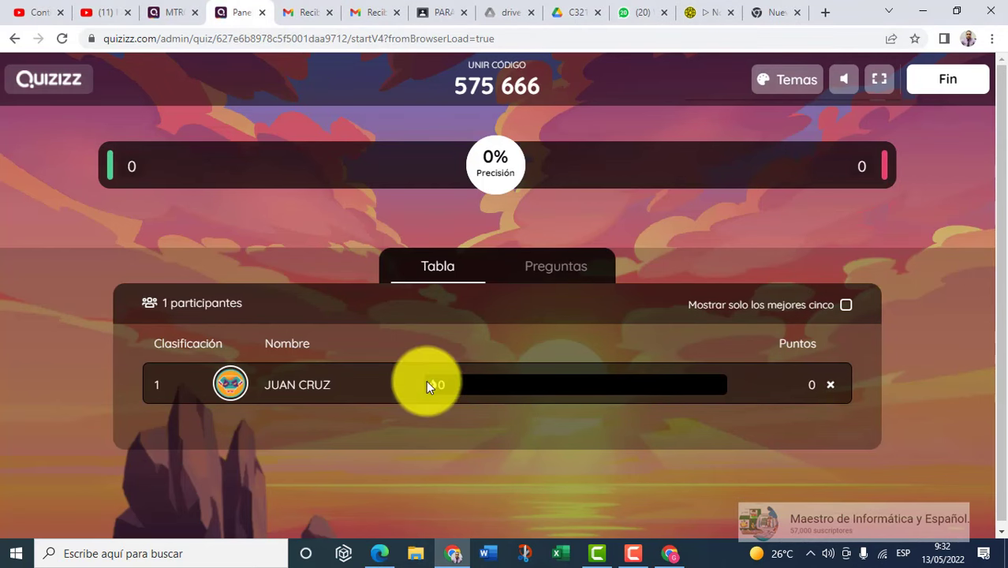
Review the list of questions in the running quiz session.
click(554, 267)
scroll(492, 422, down, 6)
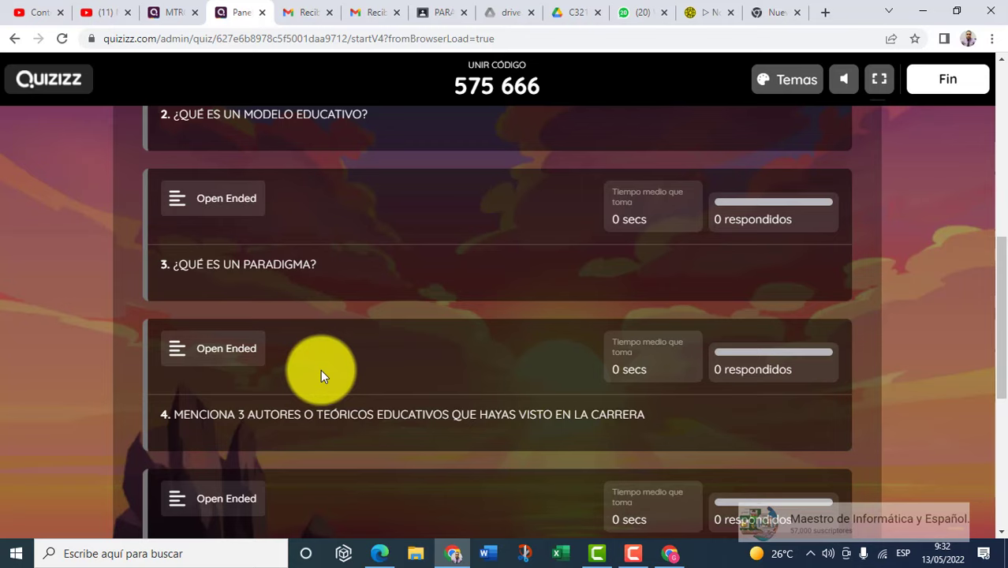
key(alt+Tab)
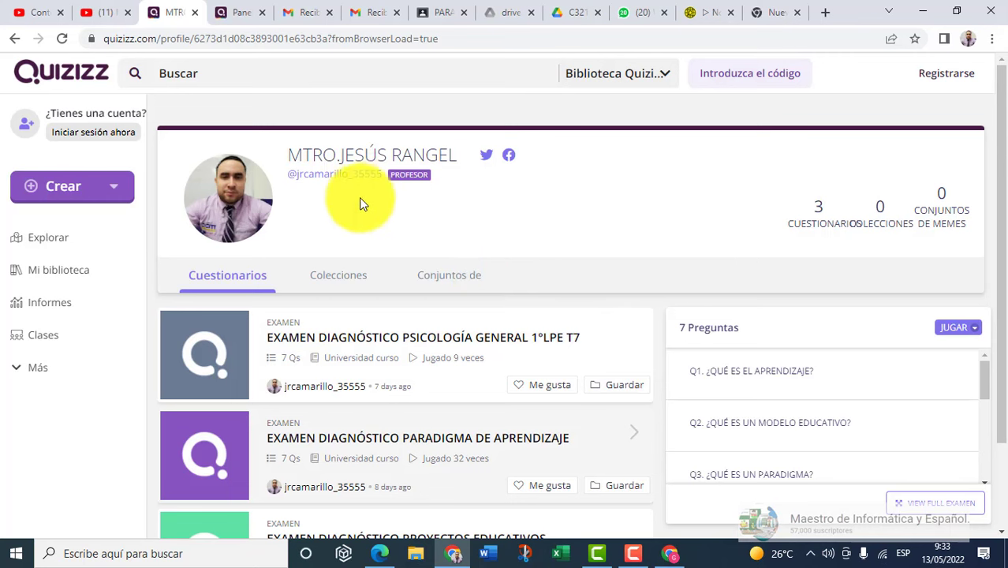
Browse the popular quizzes in the Social Studies category.
click(71, 190)
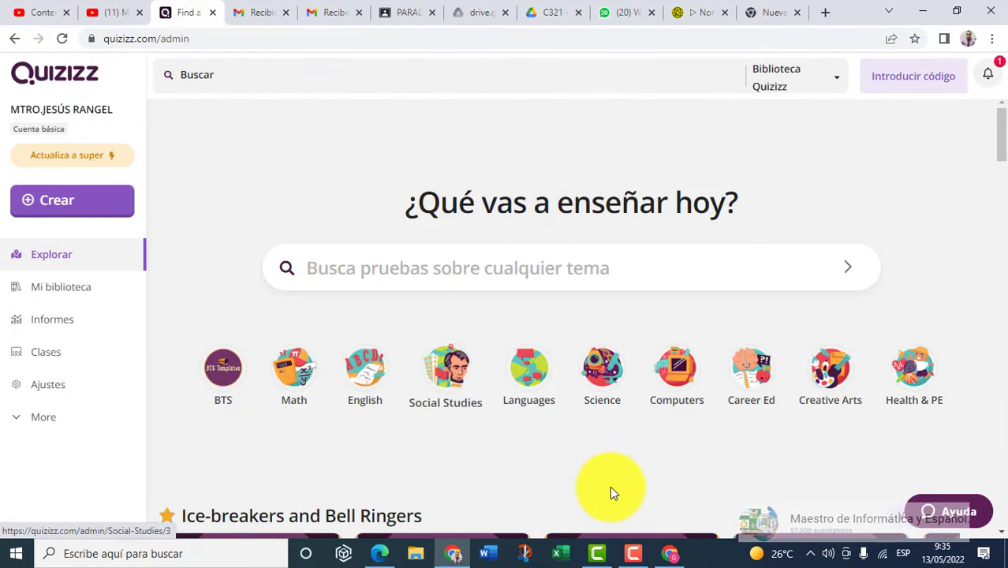
click(452, 371)
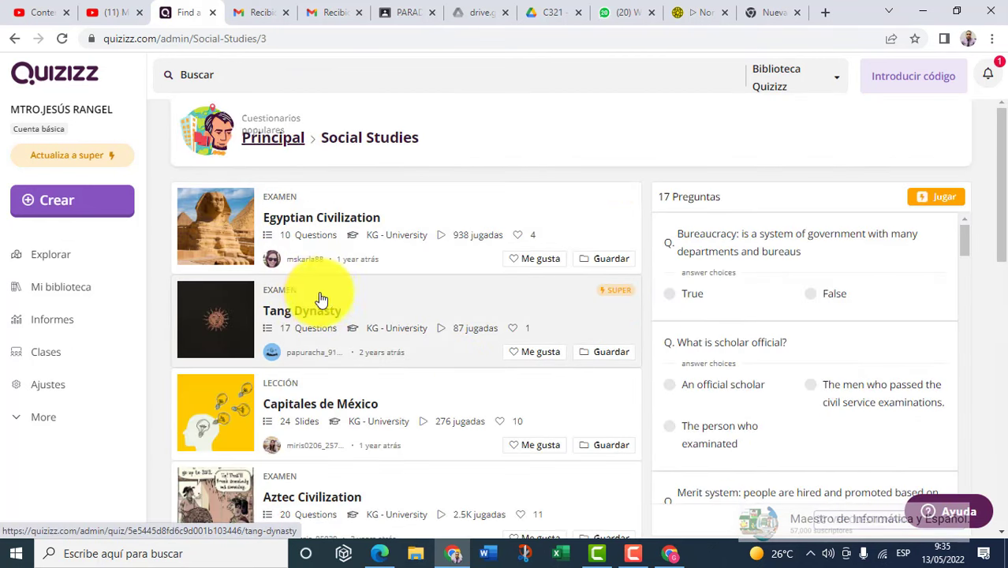
scroll(324, 301, down, 5)
scroll(328, 303, down, 5)
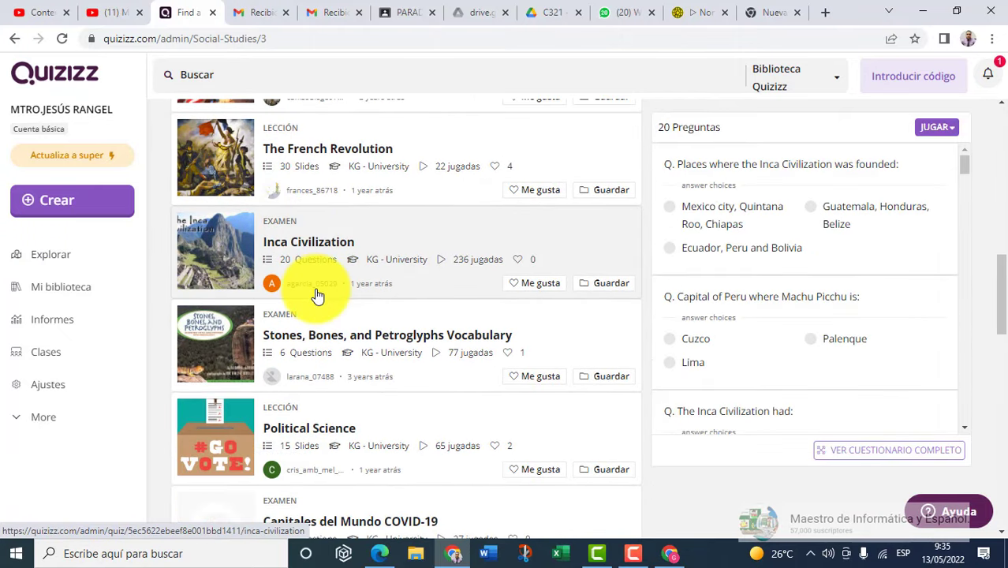
scroll(316, 295, up, 10)
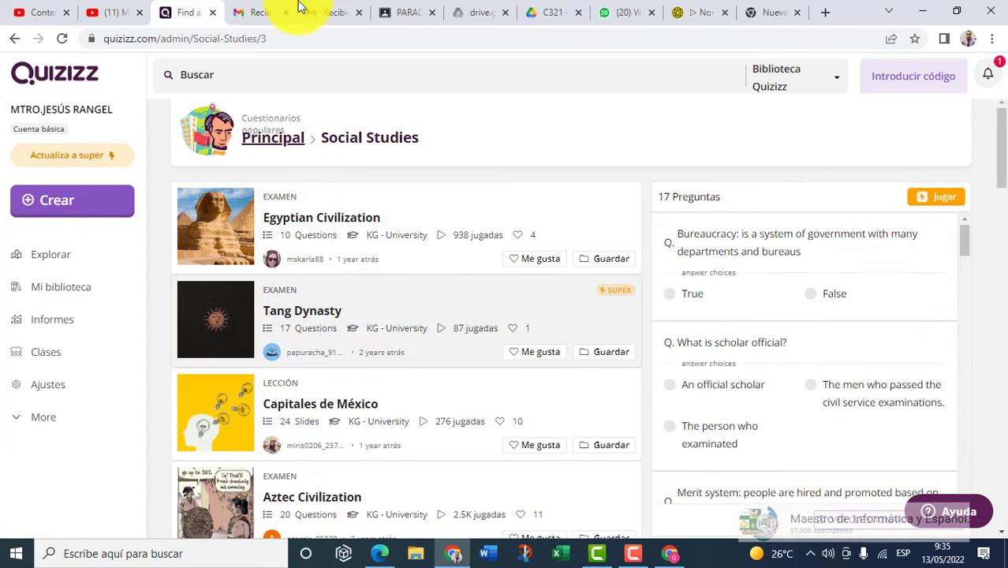
Create a new quiz named "EXAMEN DE DIANGÓSTICO PSICOLOGÍA EDUCATIVA" with Social Studies as its subject.
click(62, 206)
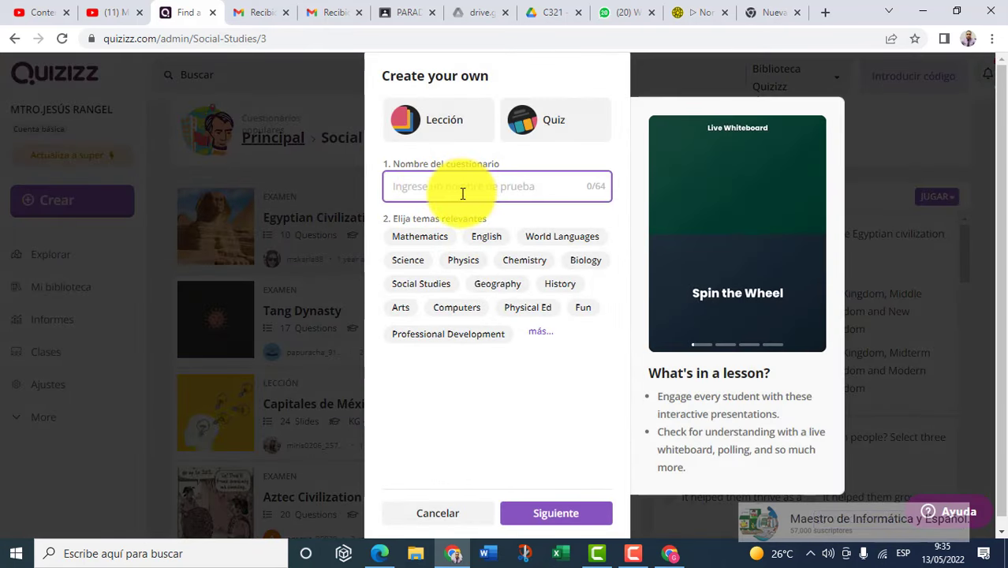
key(ctrl+v)
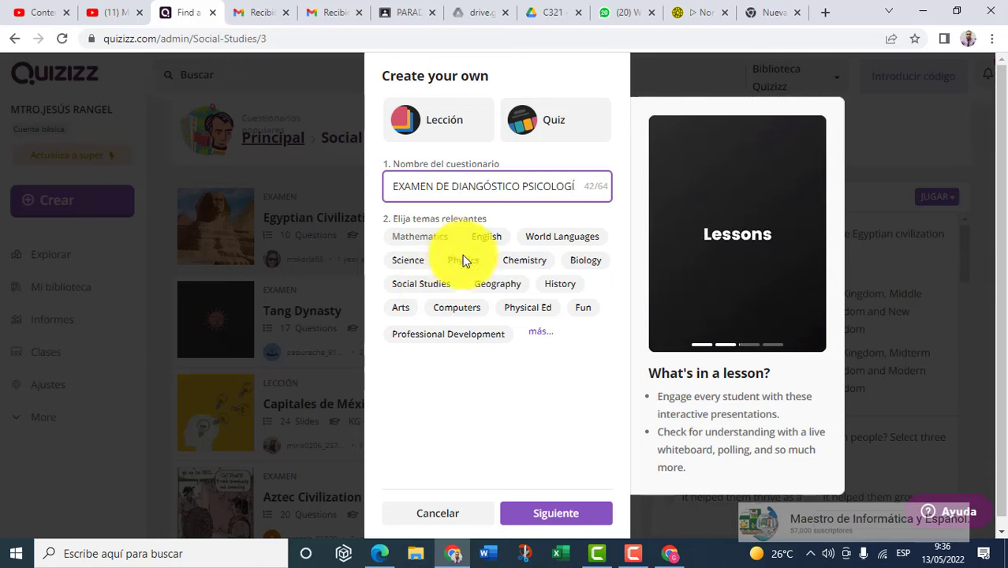
click(418, 286)
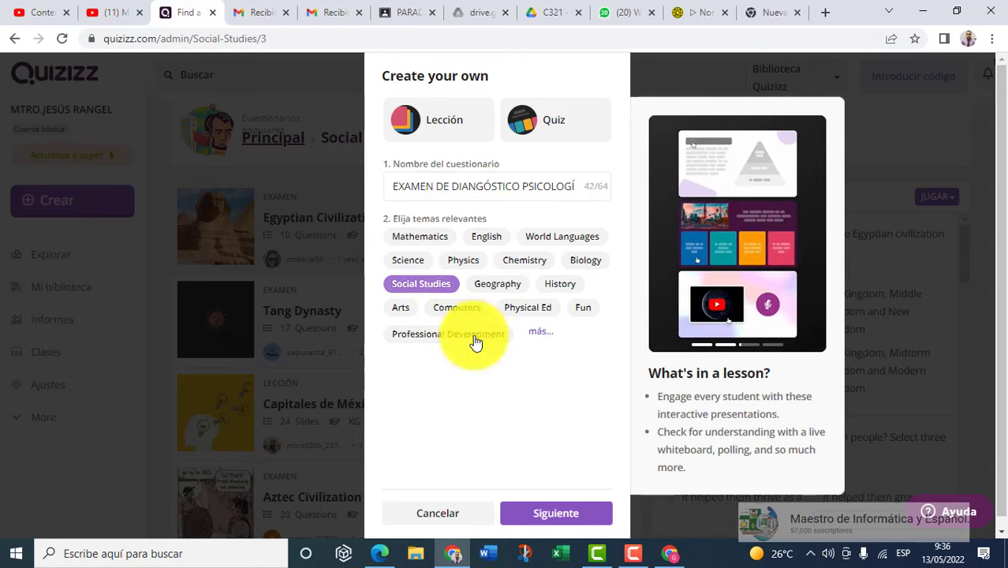
click(559, 513)
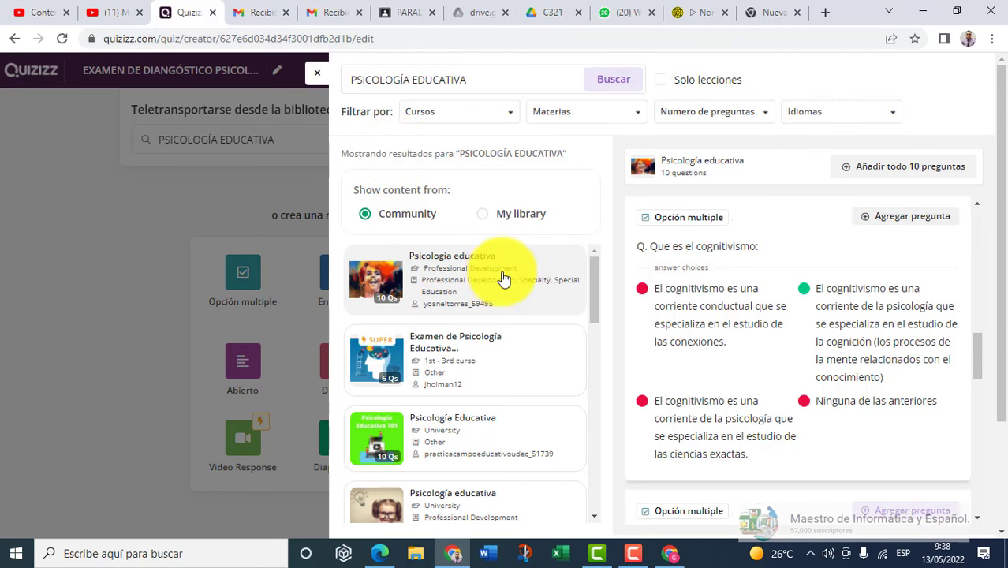
Examine the questions of several community quizzes listed for "PSICOLOGÍA EDUCATIVA", then close the library search.
scroll(807, 316, down, 8)
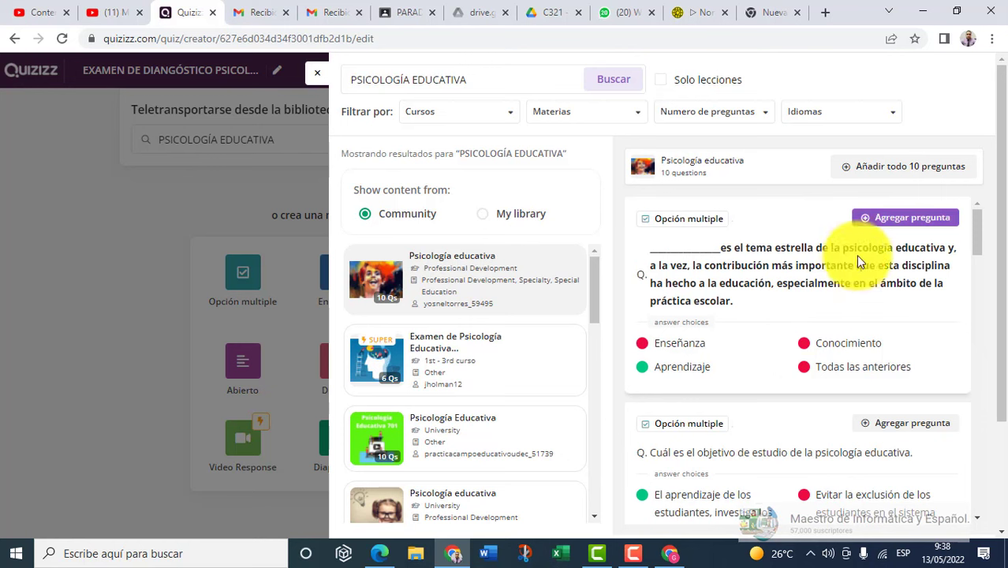
scroll(905, 227, down, 5)
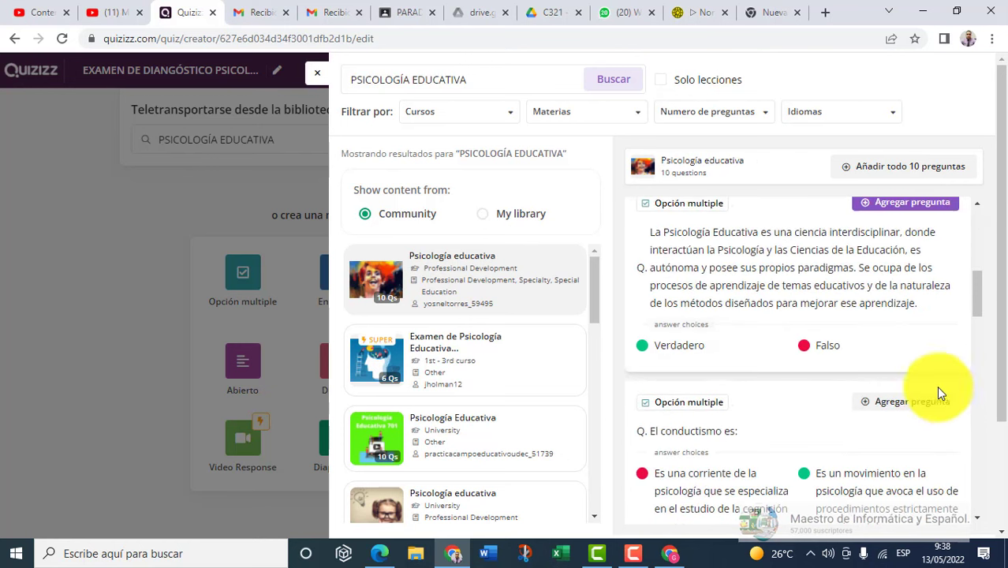
scroll(895, 211, down, 3)
click(438, 344)
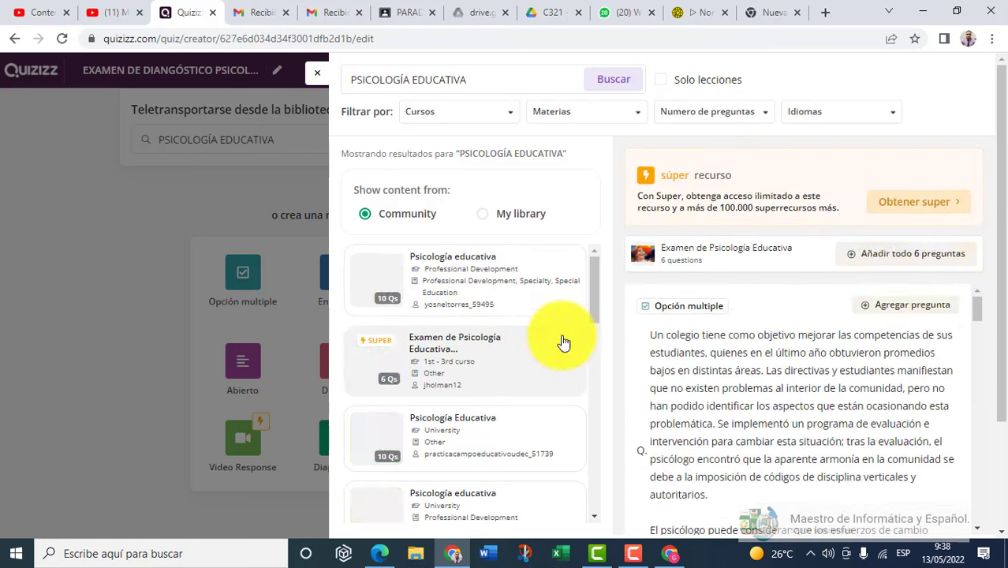
scroll(901, 314, down, 3)
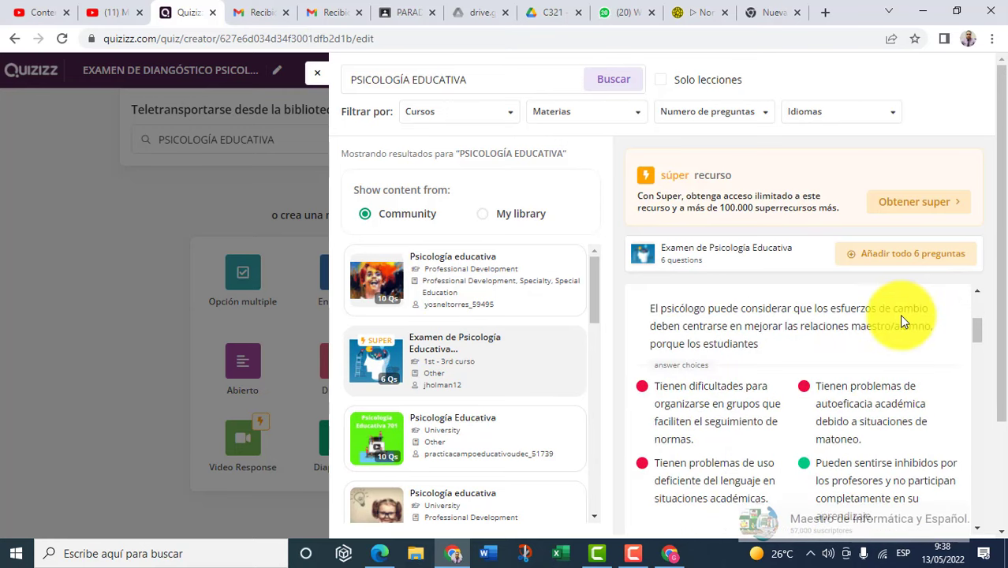
scroll(903, 320, down, 5)
scroll(465, 378, down, 2)
click(457, 438)
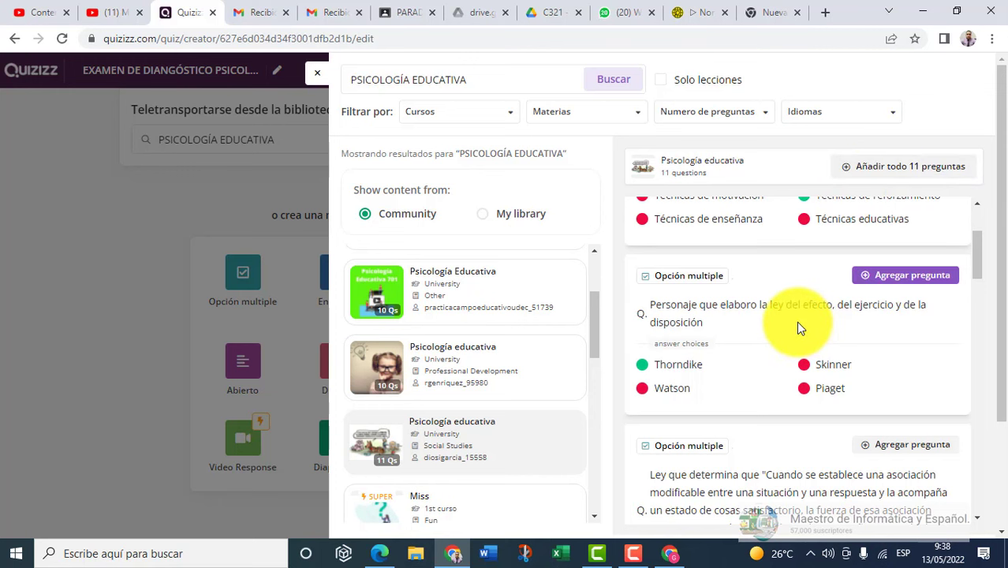
key(Escape)
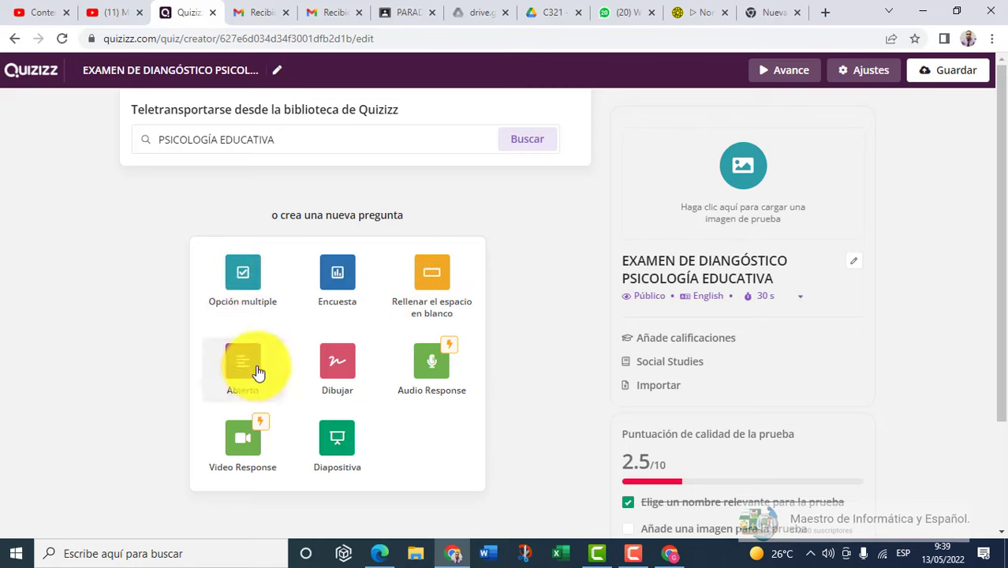
Create the multiple-choice question "¿QUIÉN ES EL PADRE DE LA PSICOLOGÍA EDUCATIVA?" with answers Edward Thorndike (correct), SKINNER, PIAGET and FREUD.
click(243, 277)
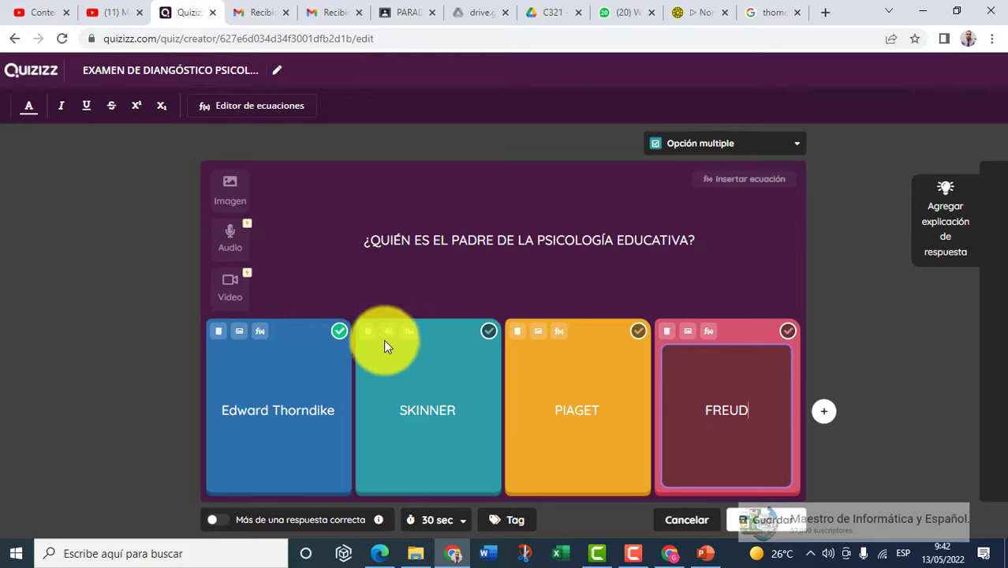
click(339, 332)
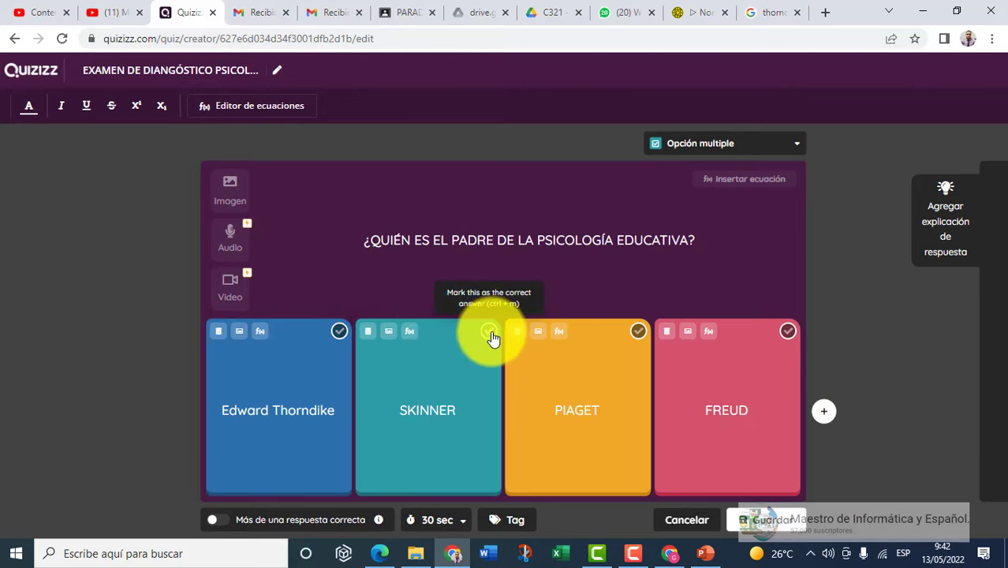
click(490, 332)
click(340, 332)
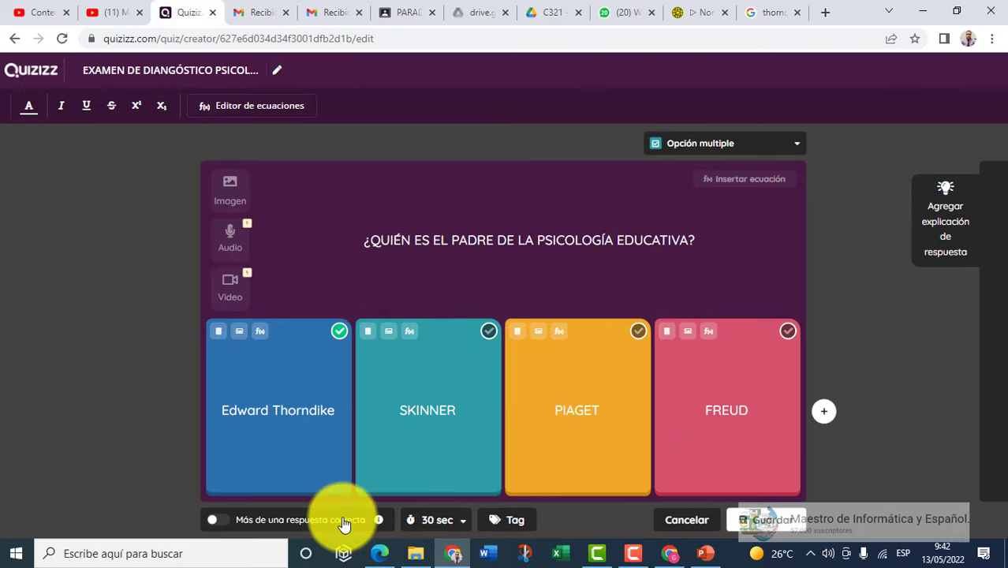
Try allowing more than one correct answer by marking SKINNER as correct too.
click(343, 524)
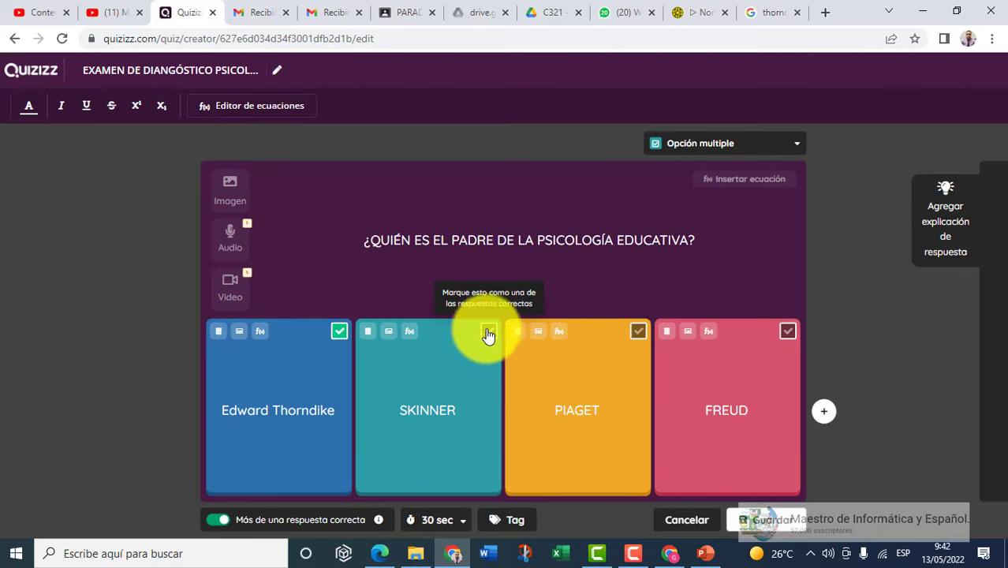
click(488, 332)
click(340, 332)
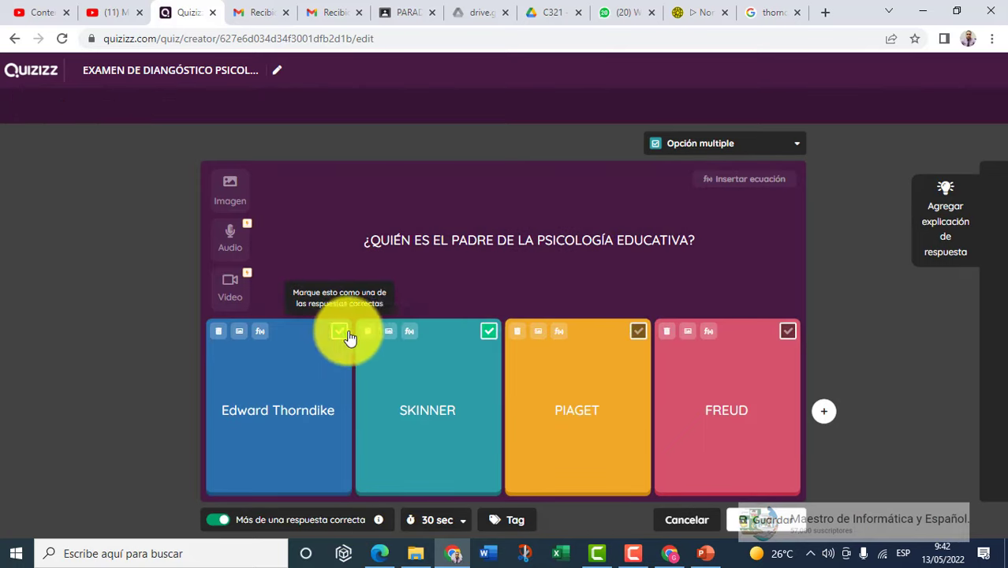
click(489, 333)
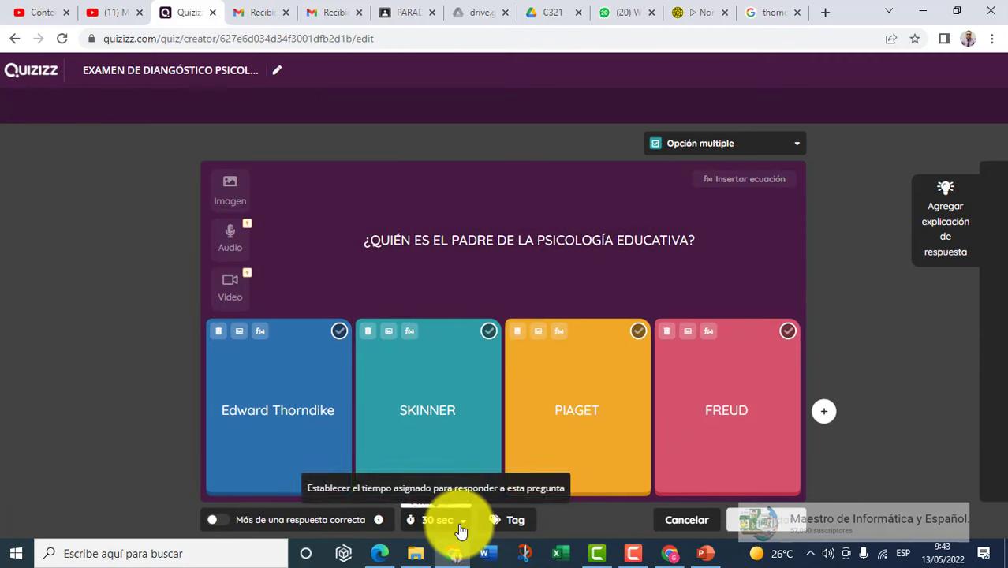
Set the question's time limit to 1 minute and save it with Edward Thorndike marked as the correct answer.
click(457, 523)
click(435, 331)
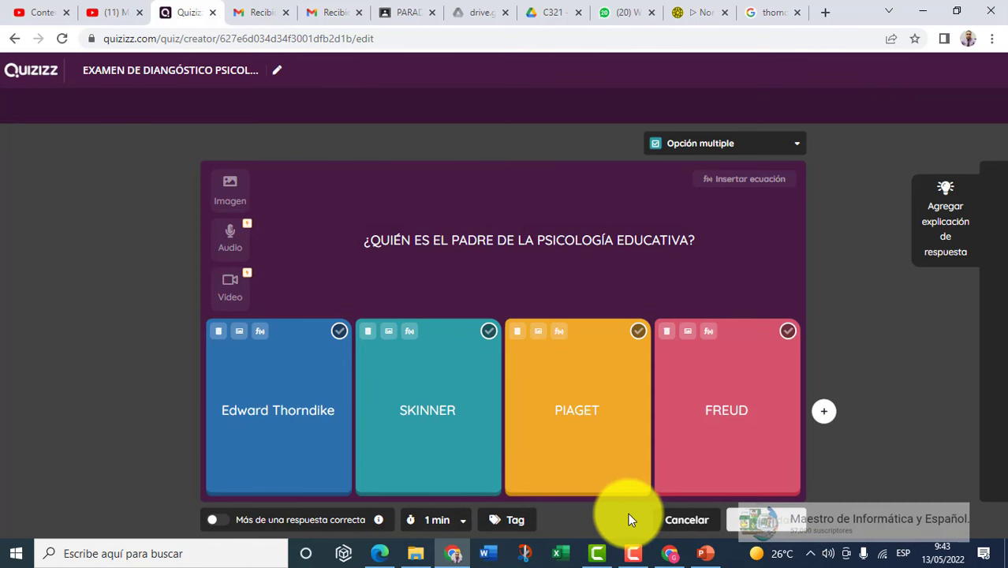
click(339, 331)
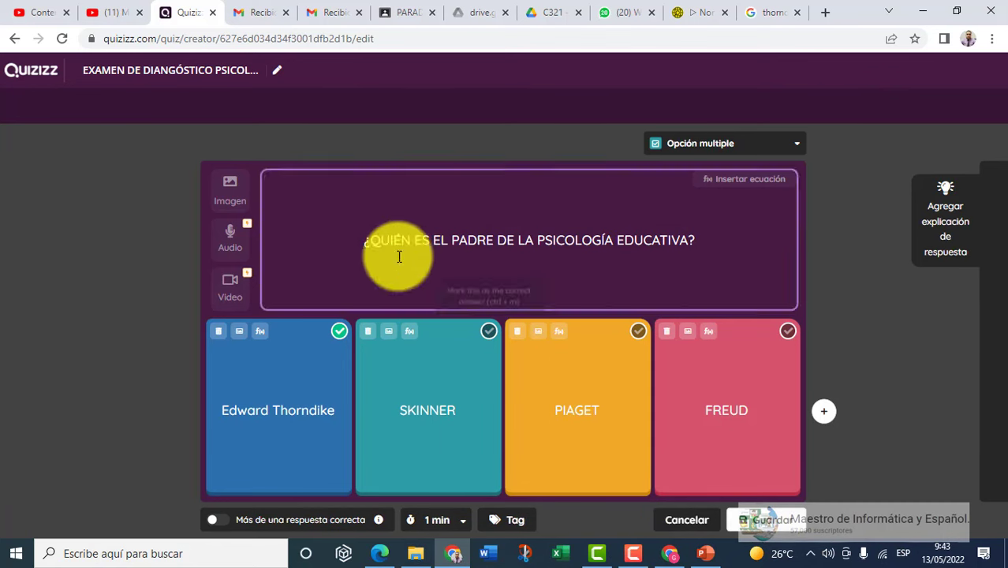
click(765, 525)
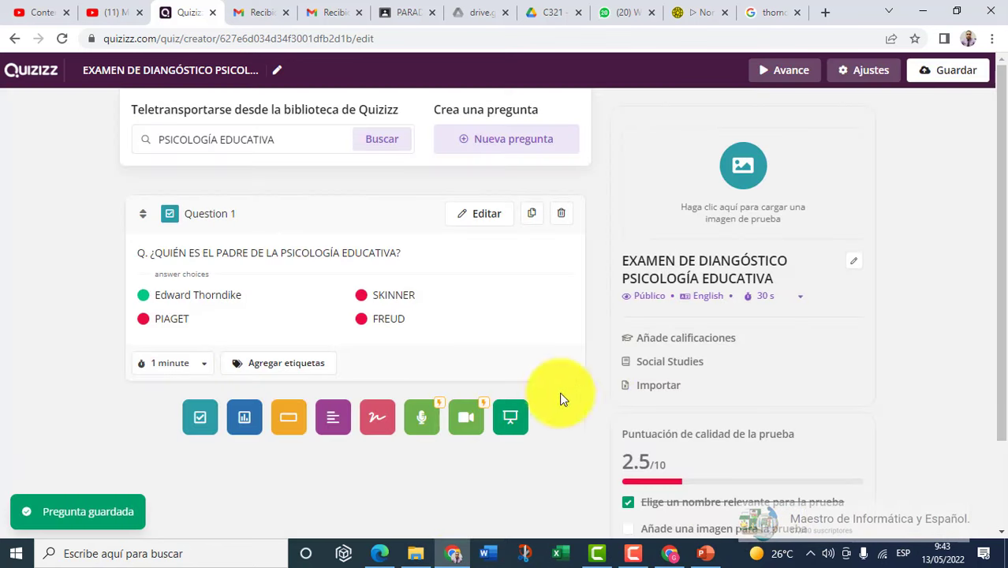
Add the open-ended question "¿CUÁL ES EL OBJETO DE ESTUDIO DE LA PSICOLOGÍA EDUCATIVA?" with a 2-minute time limit and save it.
click(339, 422)
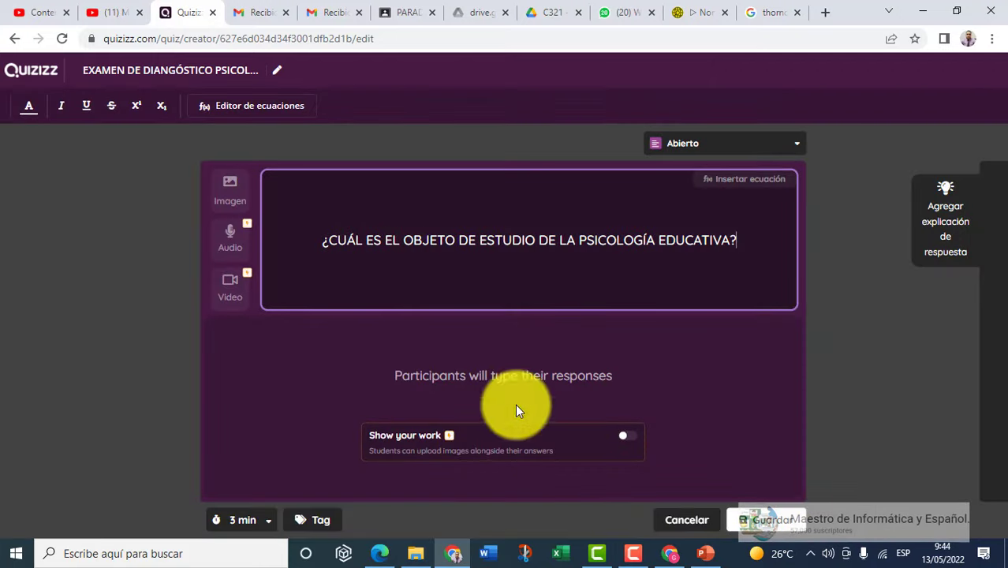
click(258, 533)
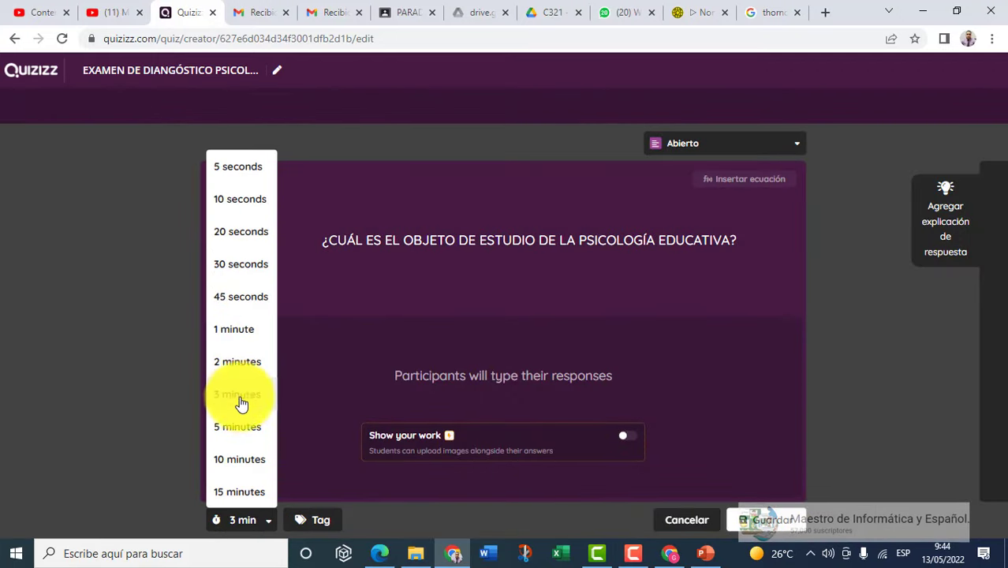
click(237, 369)
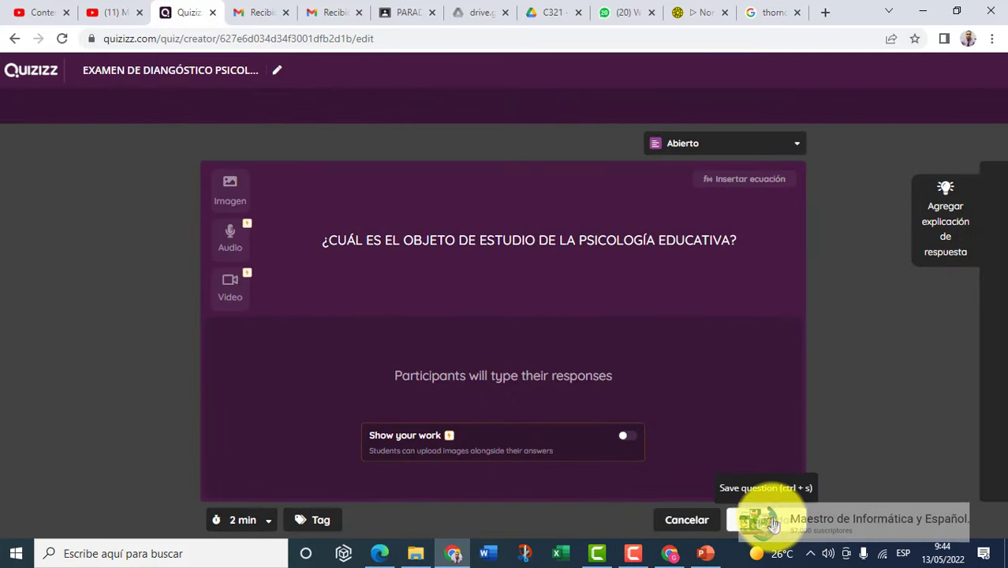
click(767, 527)
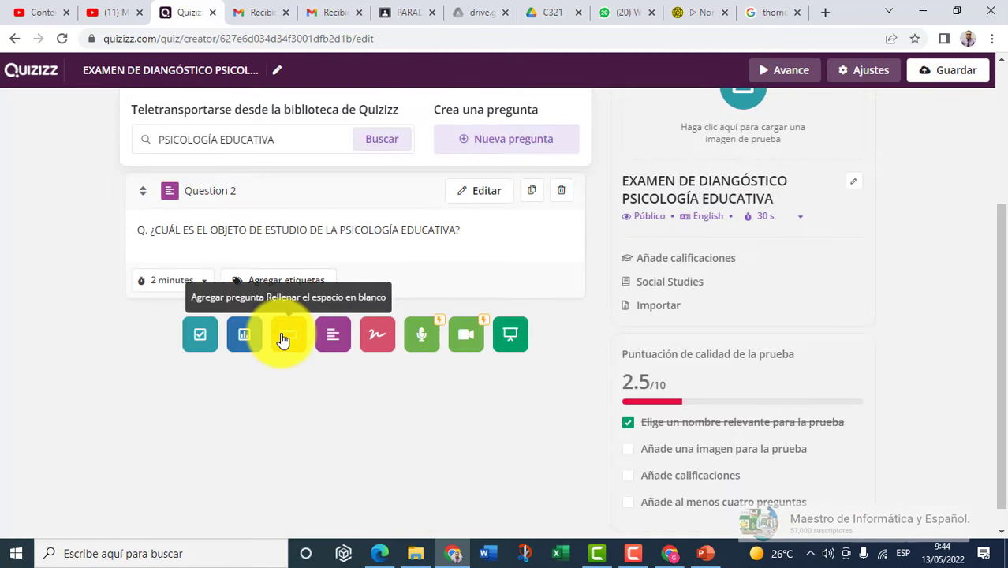
Add and save the 1-minute fill-in-the-blank question "A____ SE LE ATRIBUYE EL TÉRMINO CONDUCTISMO", accepting WATSON or JONN WATSON.
scroll(281, 339, up, 3)
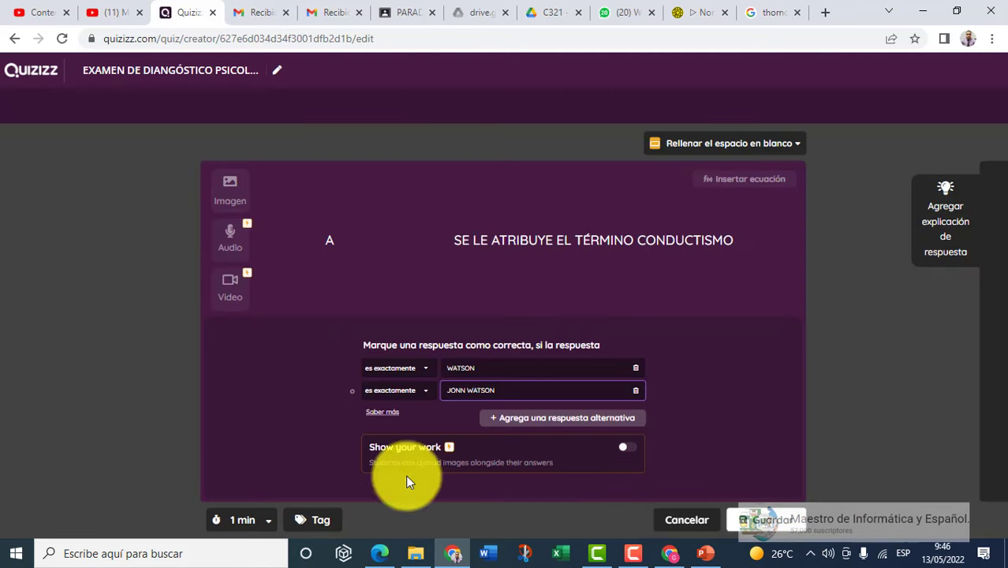
click(769, 520)
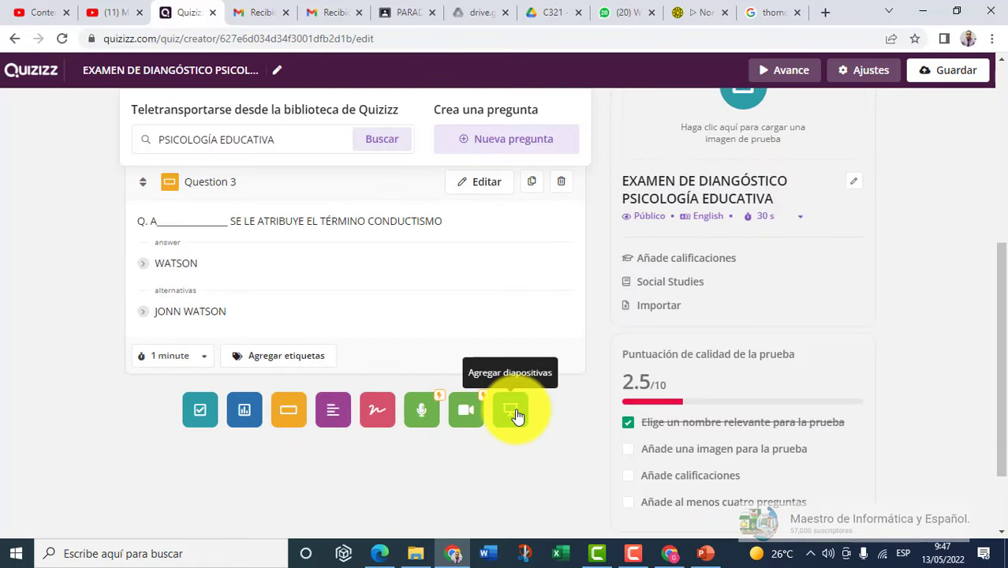
Preview the quiz in participants view, going through all three questions from the multiple-choice one to the fill-in-the-blank one.
scroll(513, 412, up, 2)
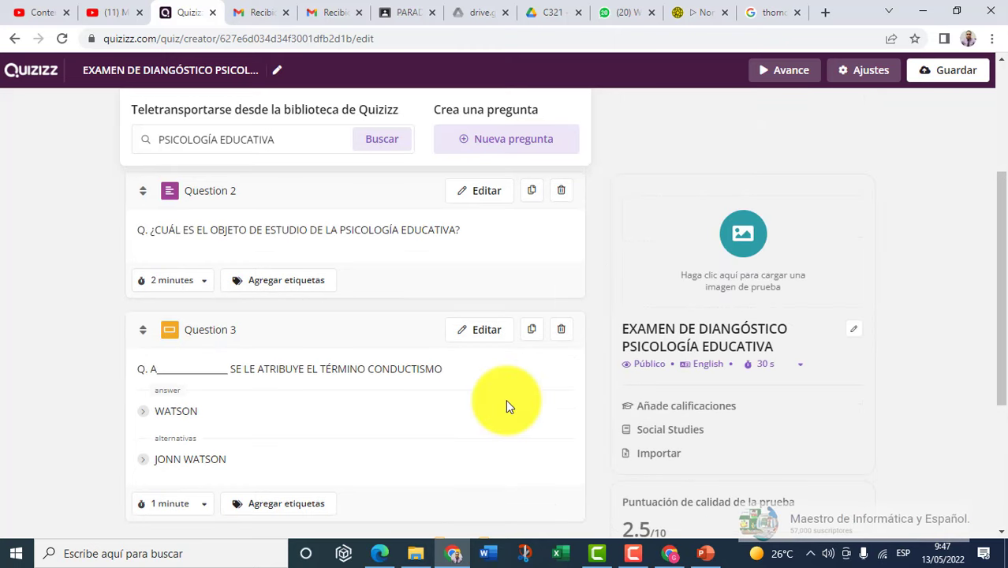
scroll(512, 367, up, 1)
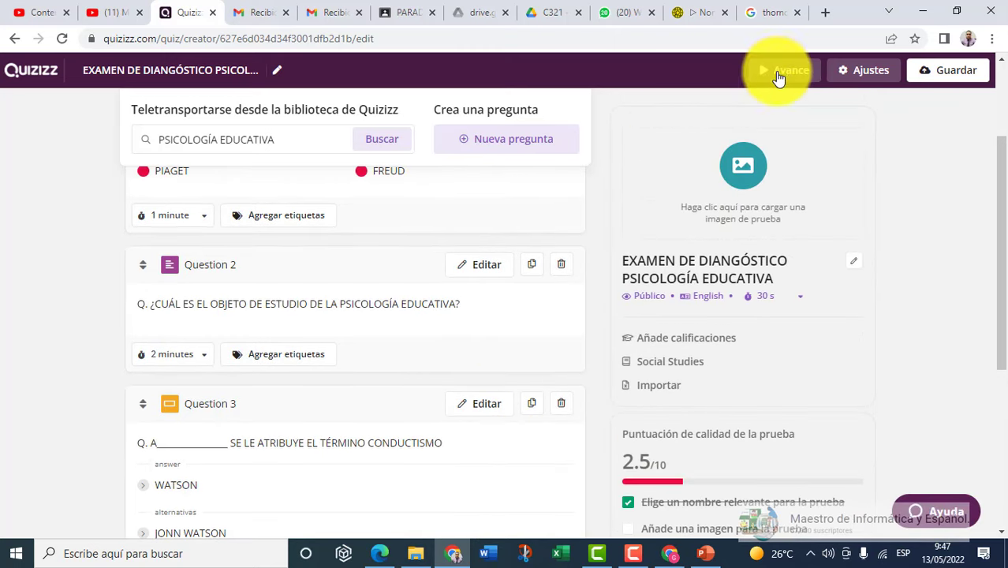
click(779, 75)
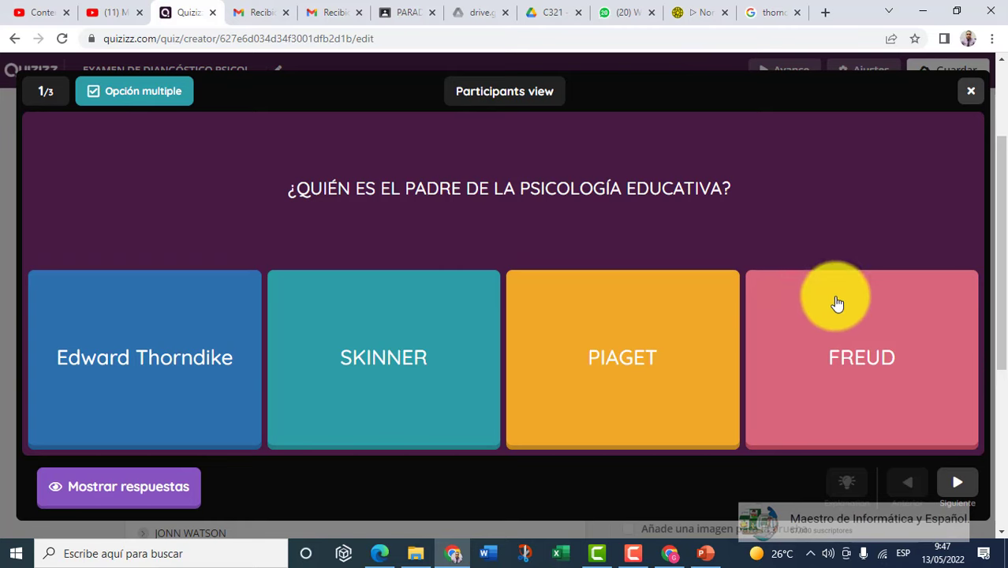
click(957, 482)
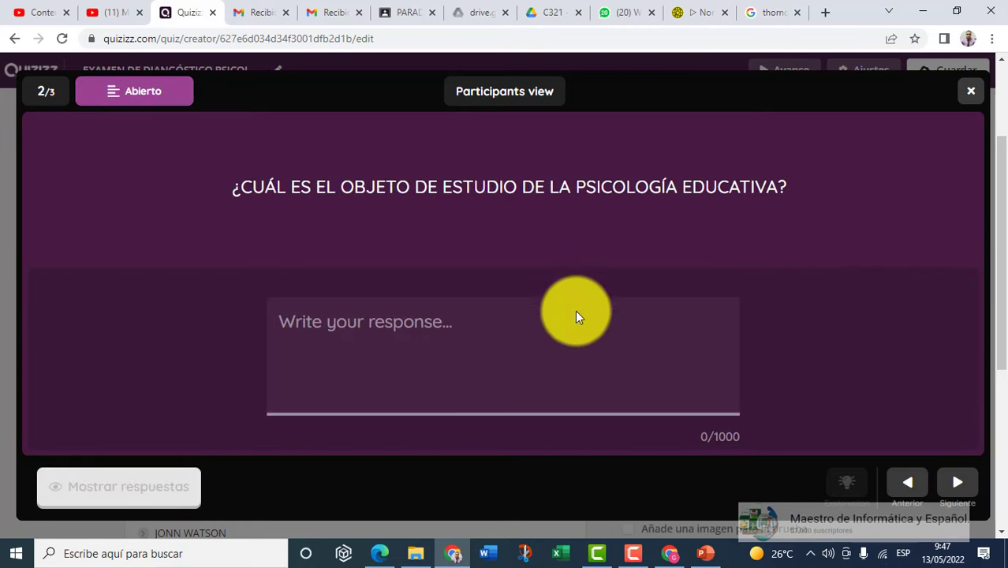
click(957, 482)
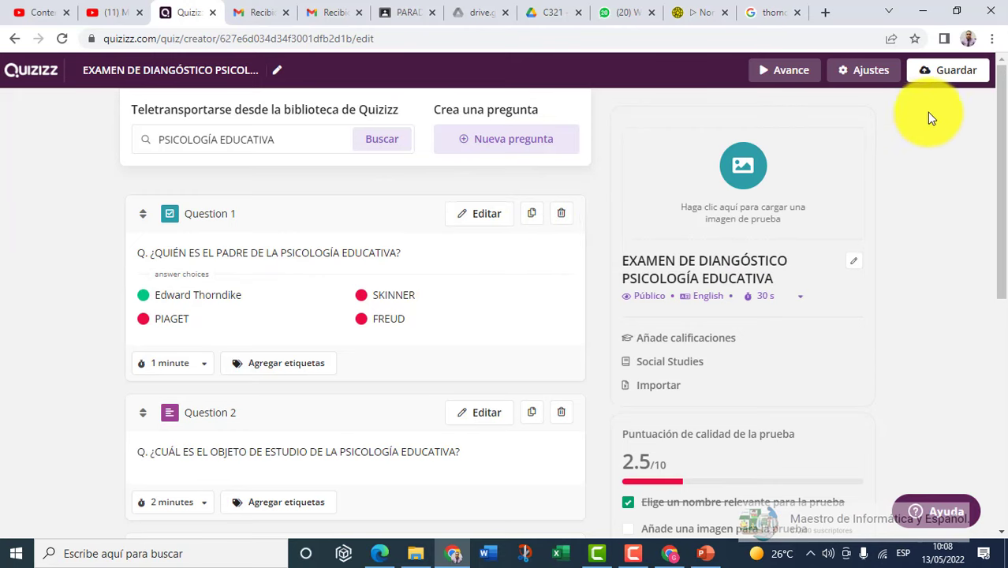
Save the quiz with the language set to Spanish; Castilian and the grade range set to University.
click(931, 72)
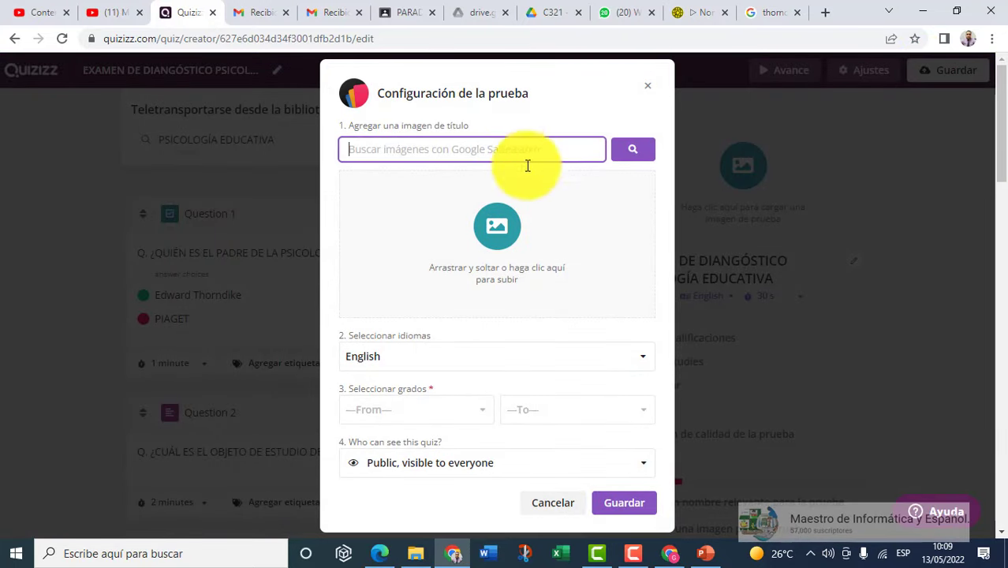
click(434, 361)
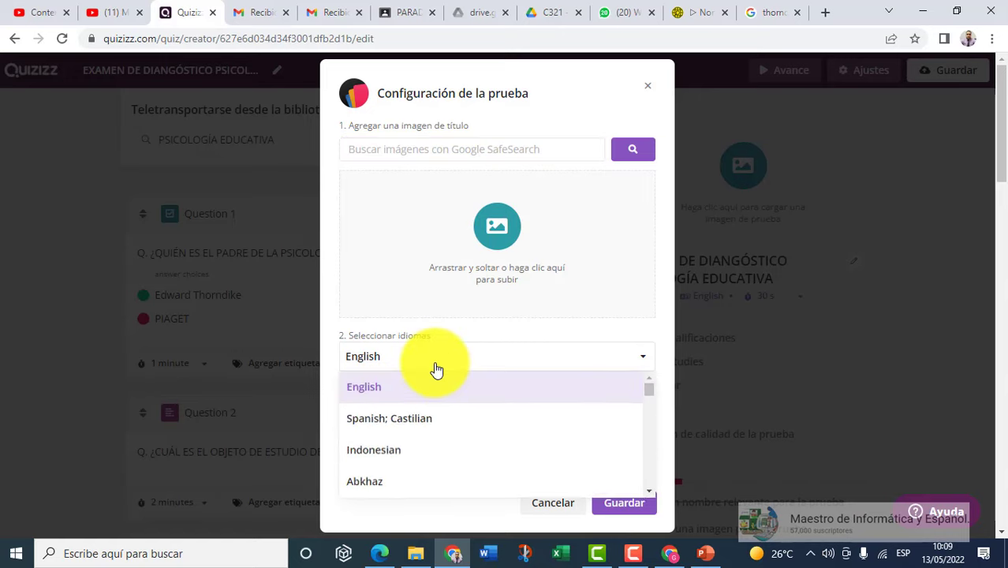
click(404, 425)
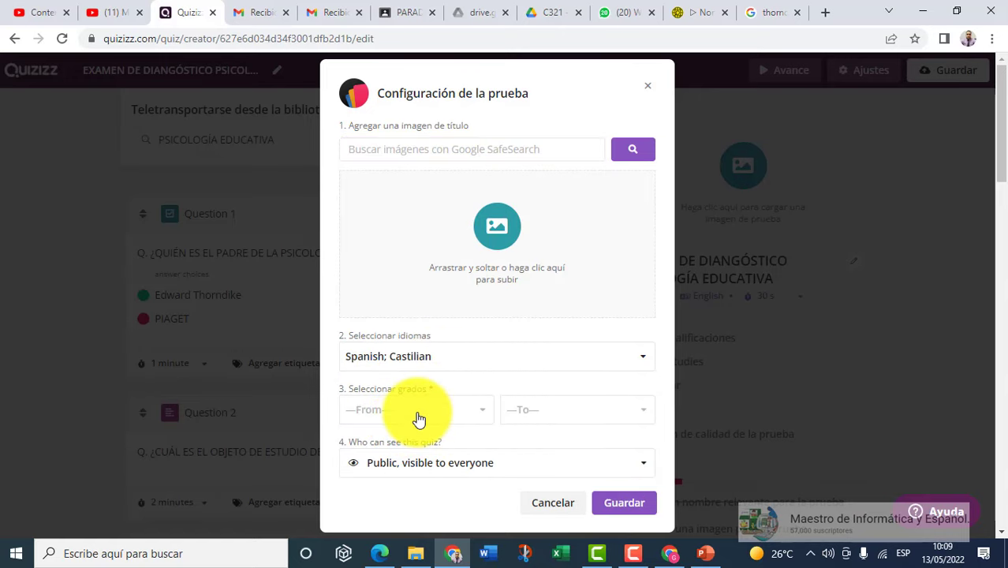
click(419, 419)
scroll(419, 459, down, 5)
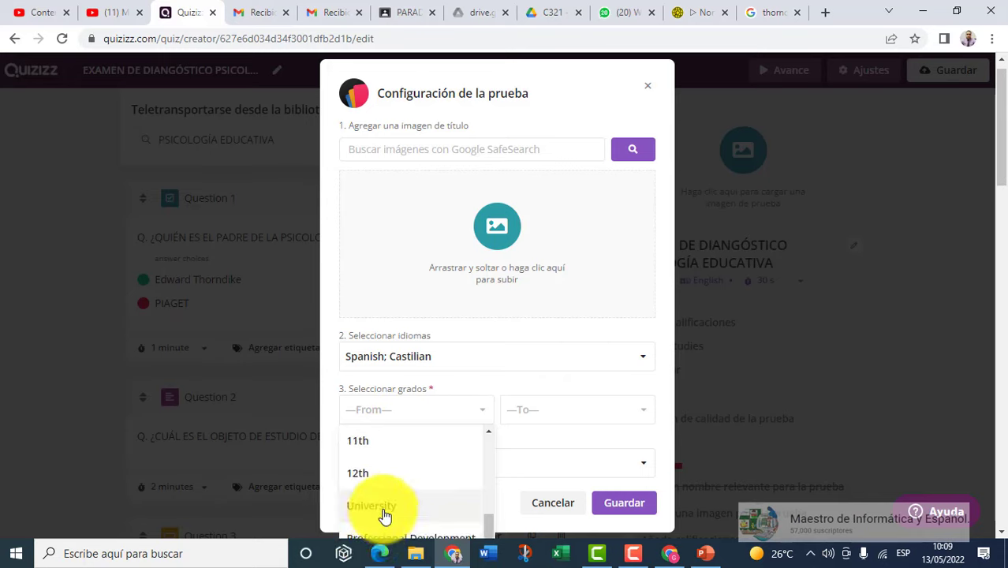
click(384, 508)
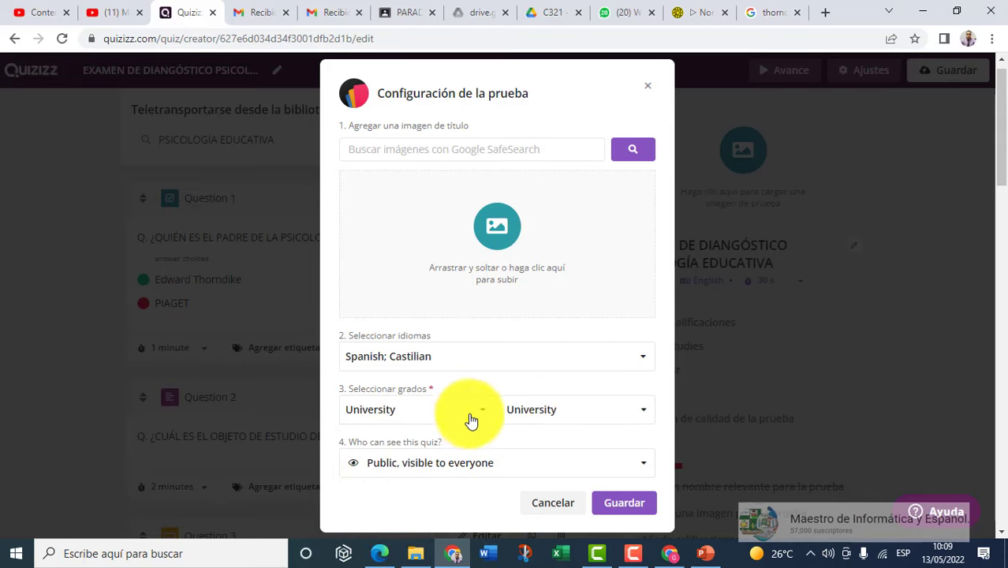
click(394, 411)
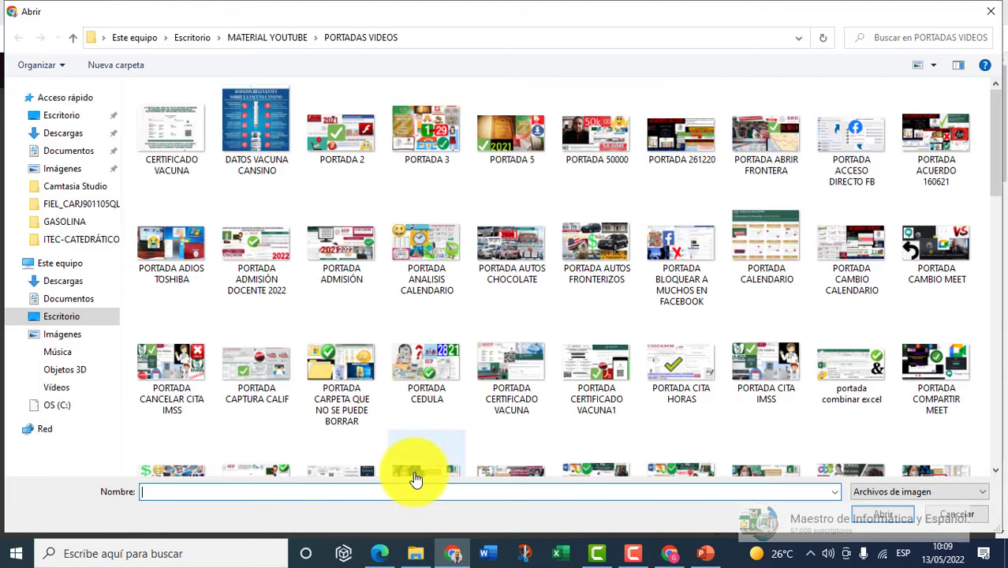
key(Escape)
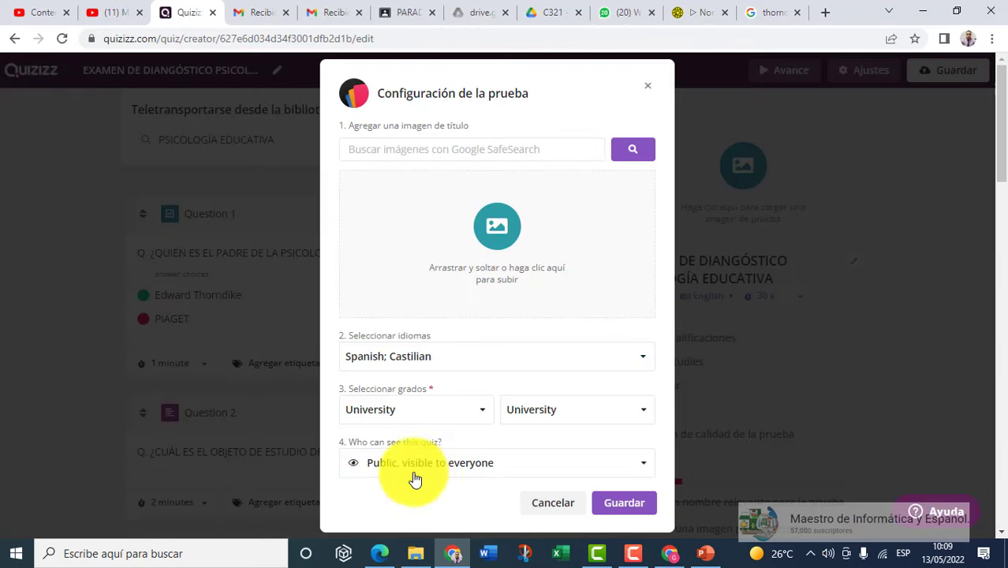
click(615, 505)
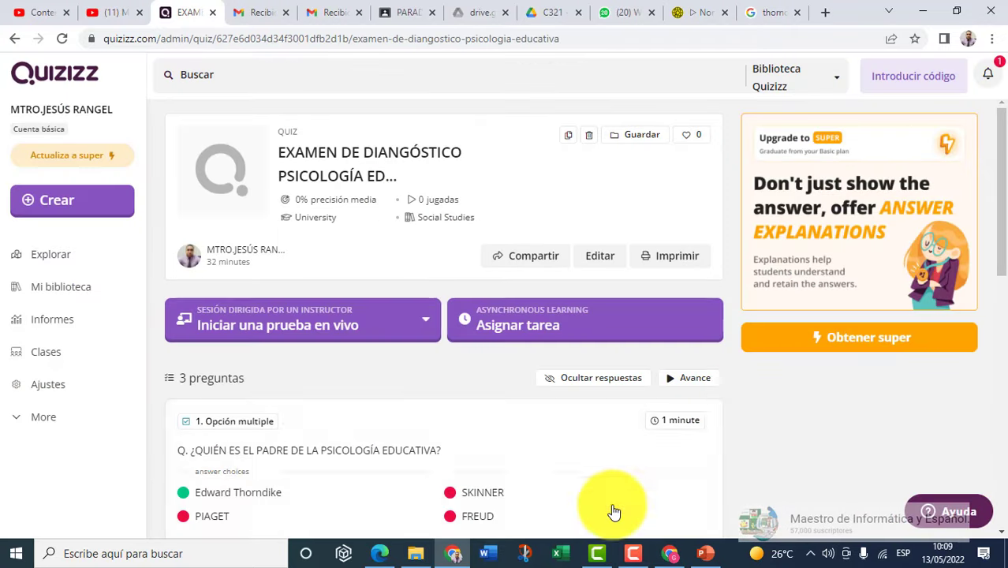
Set up an instructor-led live session of the quiz in Clásico mode and continue to its waiting lobby.
click(282, 333)
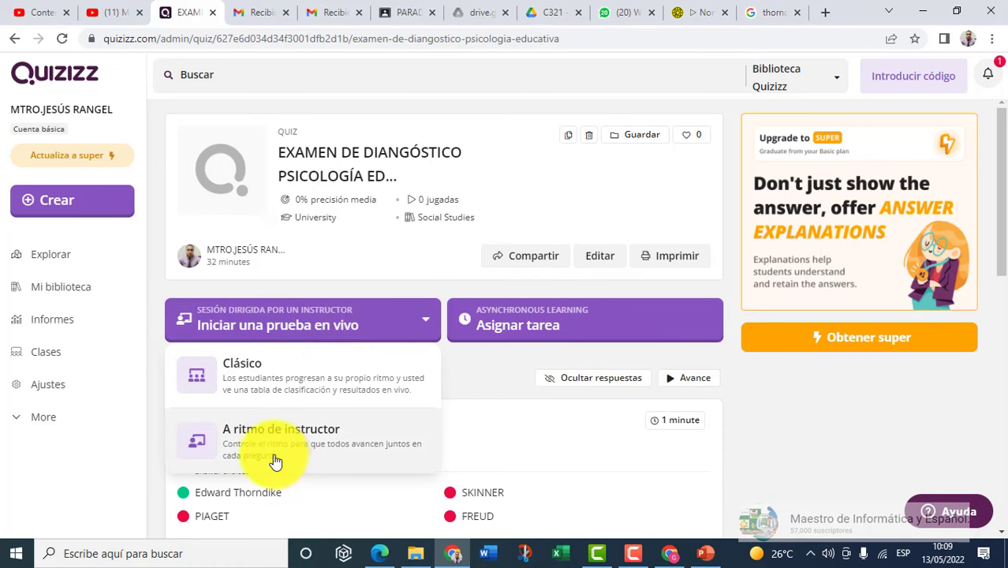
click(243, 380)
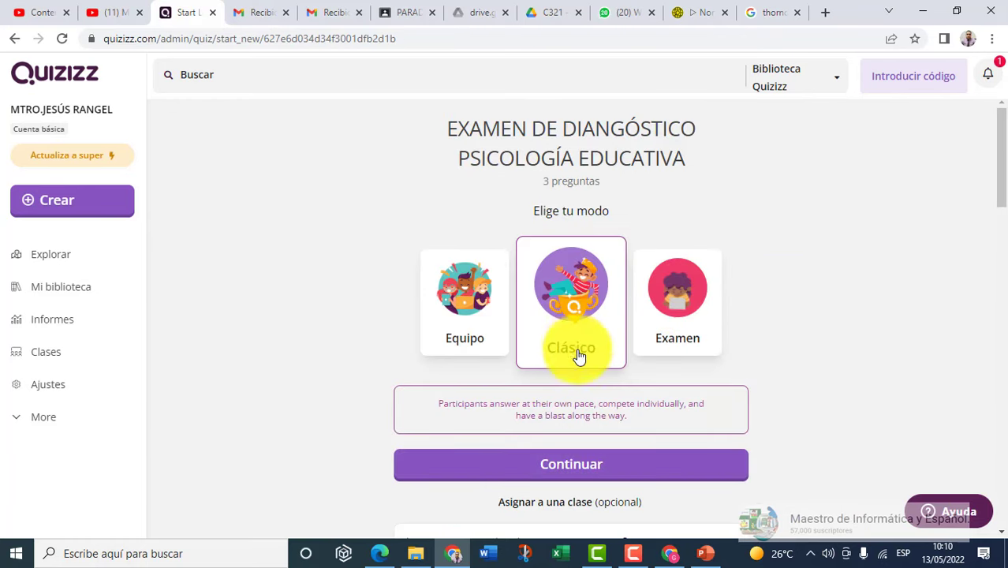
click(573, 467)
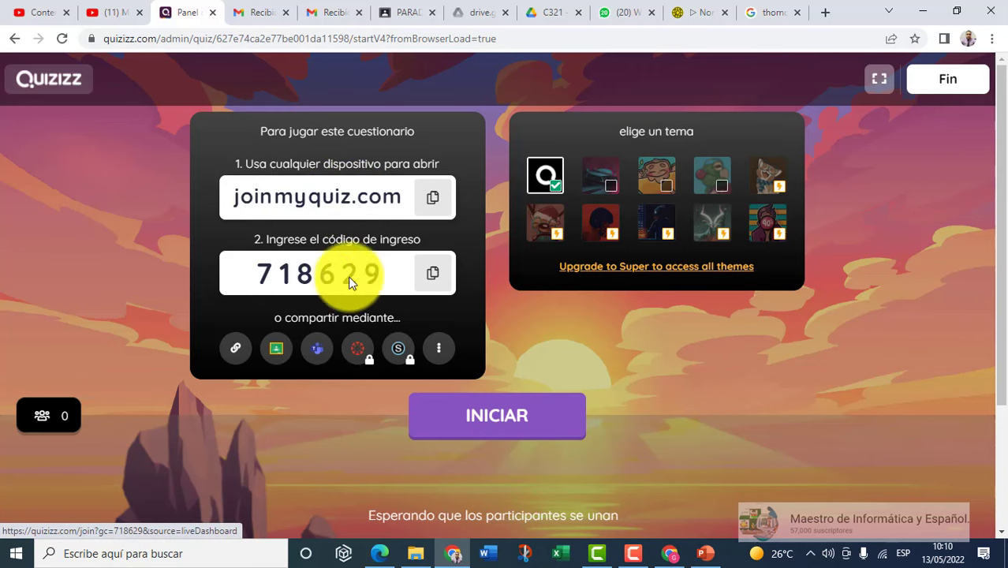
Switch to Microsoft Edge and join the quiz as a participant, pasting the join code and using the name PRUEBA VIDEO.
click(923, 11)
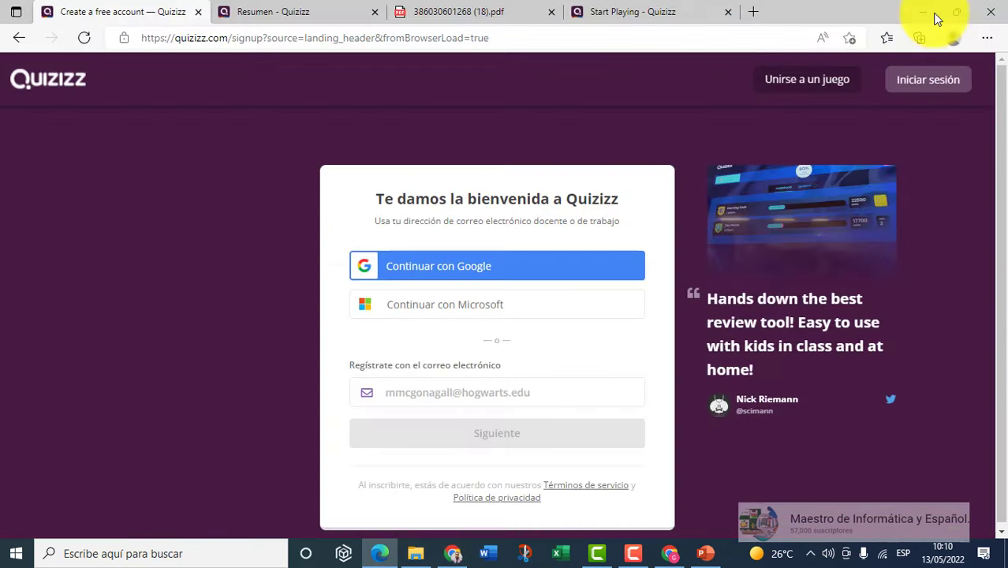
click(799, 82)
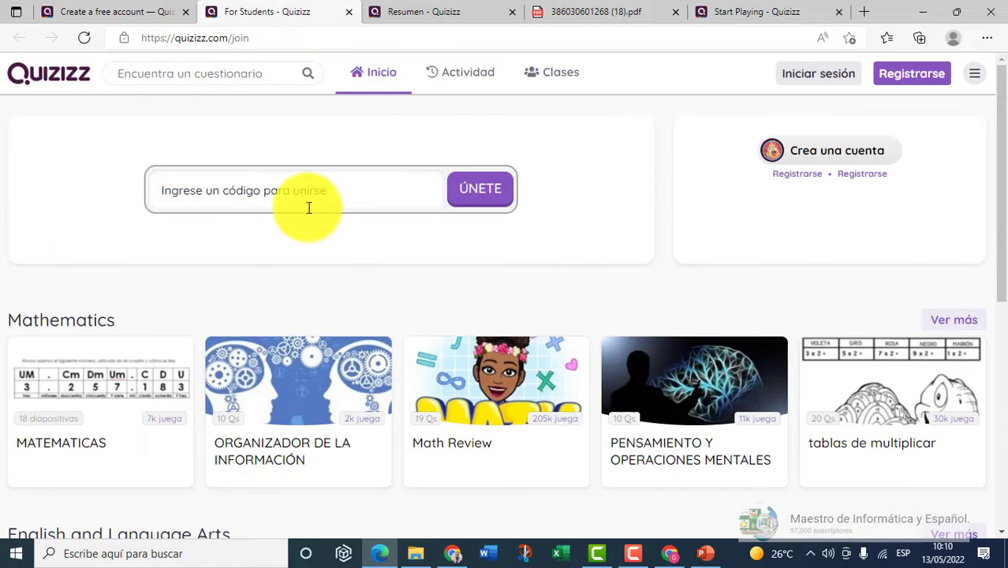
right_click(311, 193)
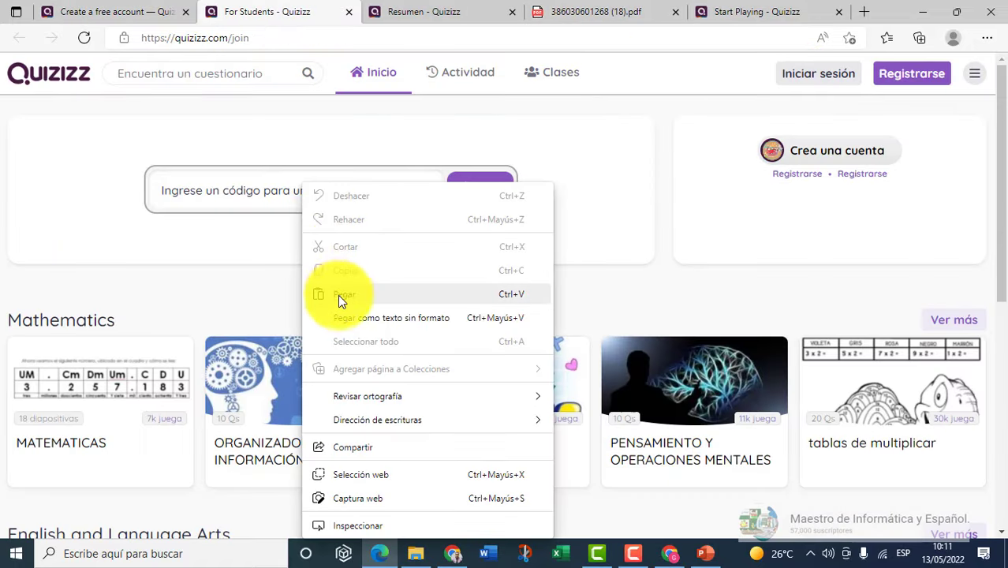
click(340, 295)
click(483, 194)
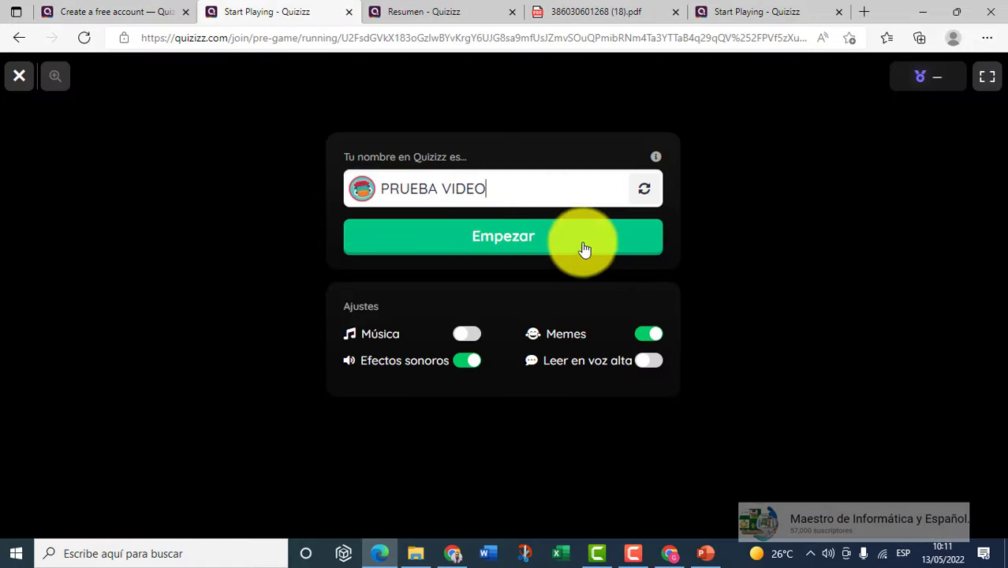
click(521, 247)
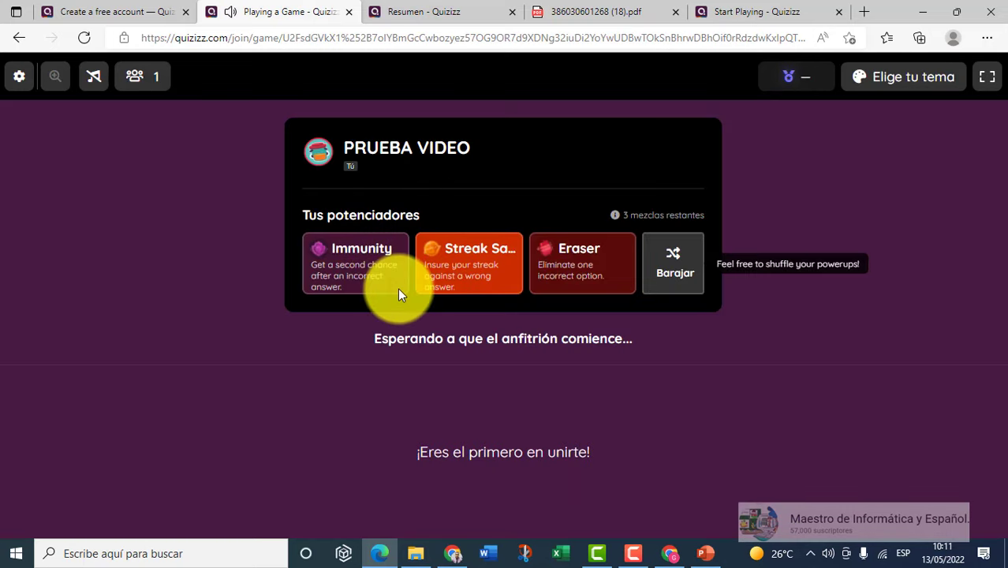
Return to the host lobby in Chrome, check the participant list and start the live quiz.
key(alt+Tab)
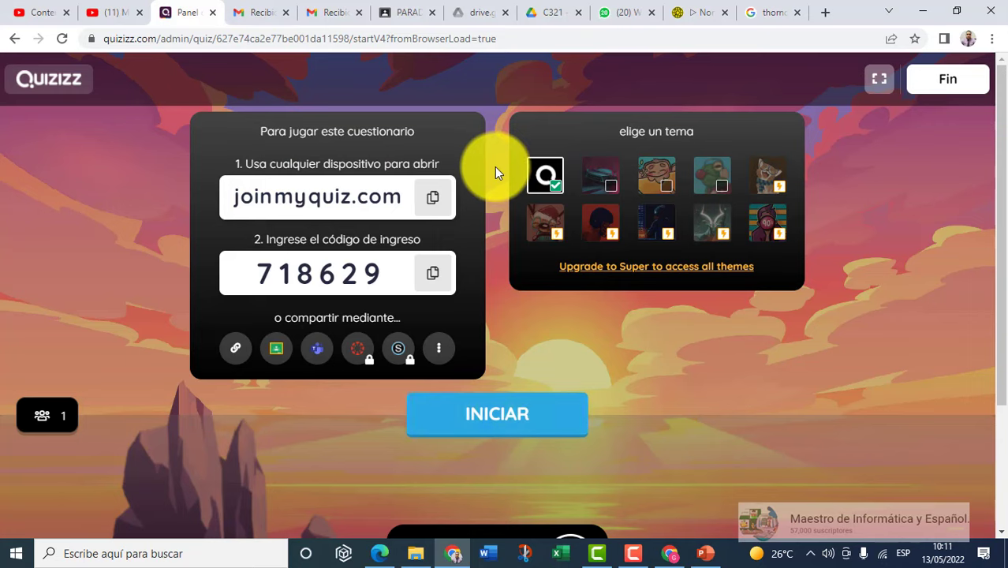
scroll(495, 166, down, 2)
scroll(495, 167, up, 1)
scroll(495, 167, down, 1)
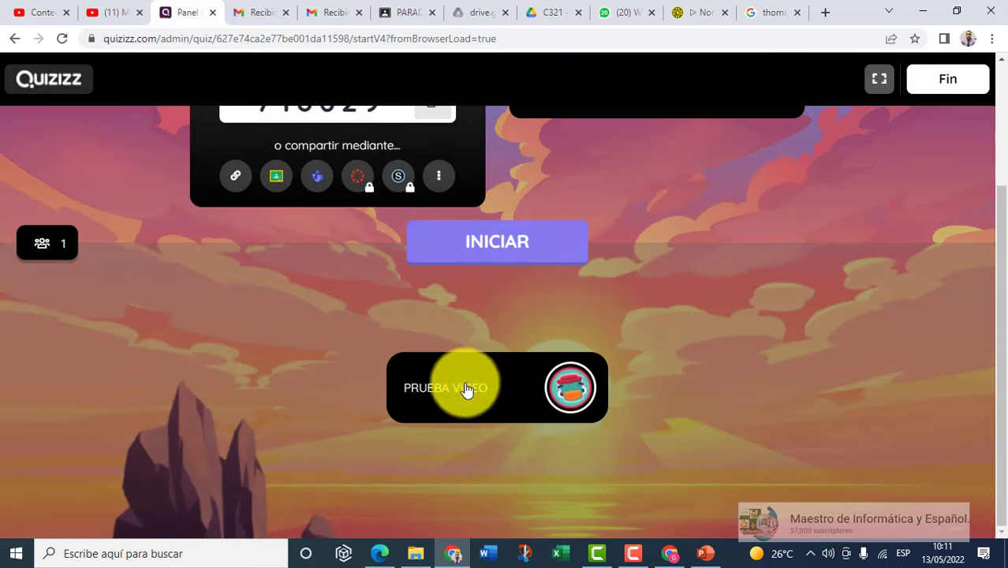
scroll(562, 297, up, 2)
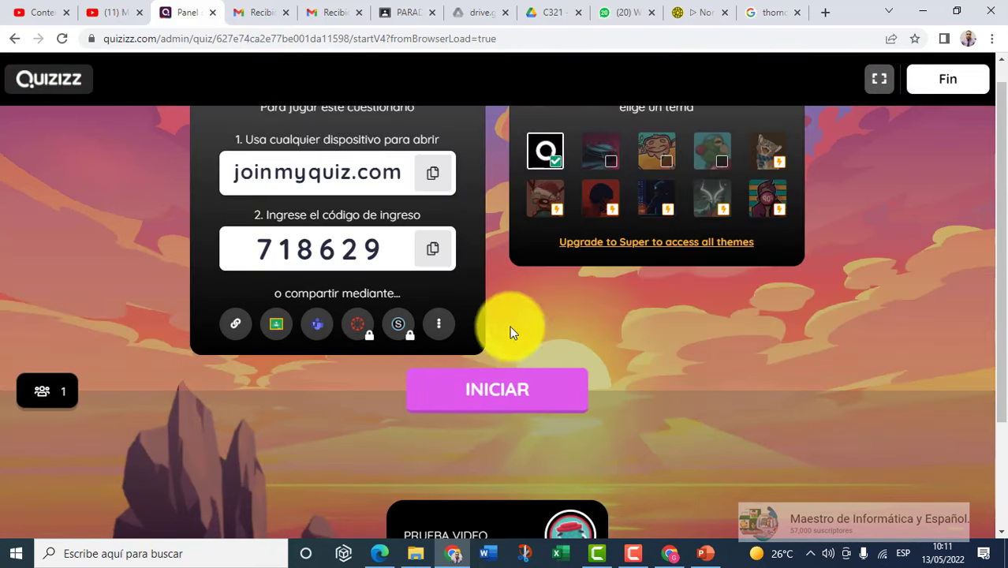
click(484, 396)
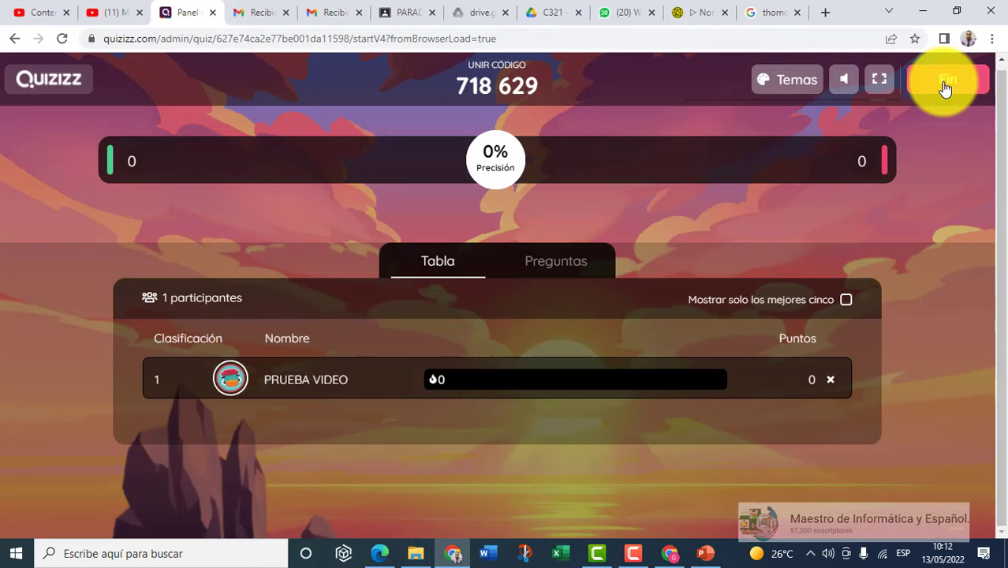
End the running live session and launch the quiz again in the "A ritmo de instructor" mode without changing its settings.
click(946, 89)
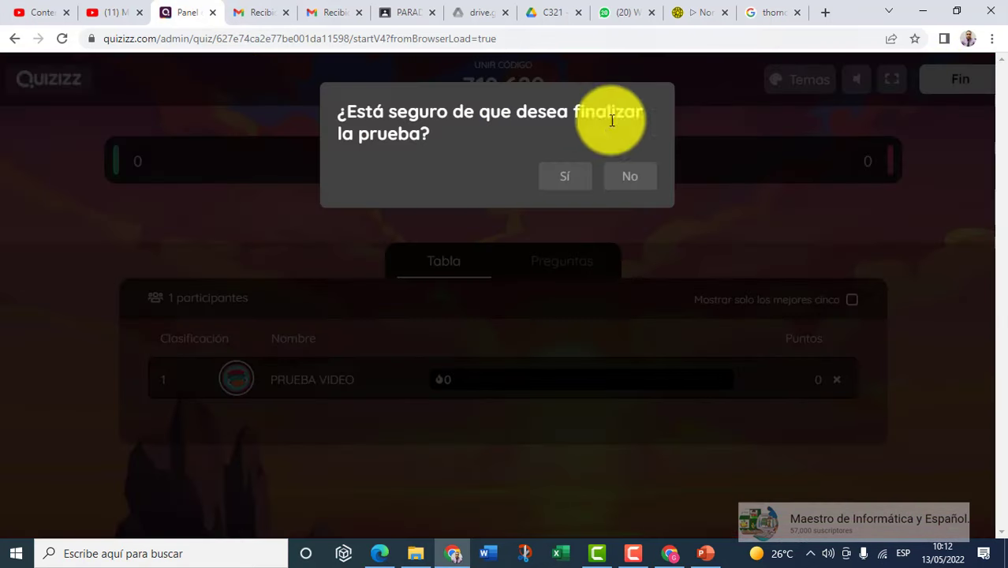
click(566, 166)
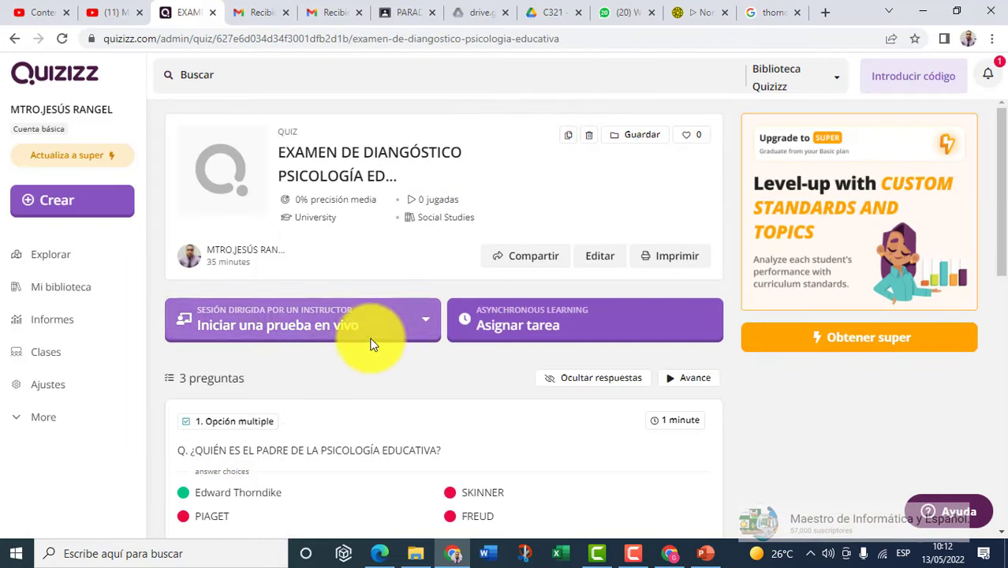
click(372, 332)
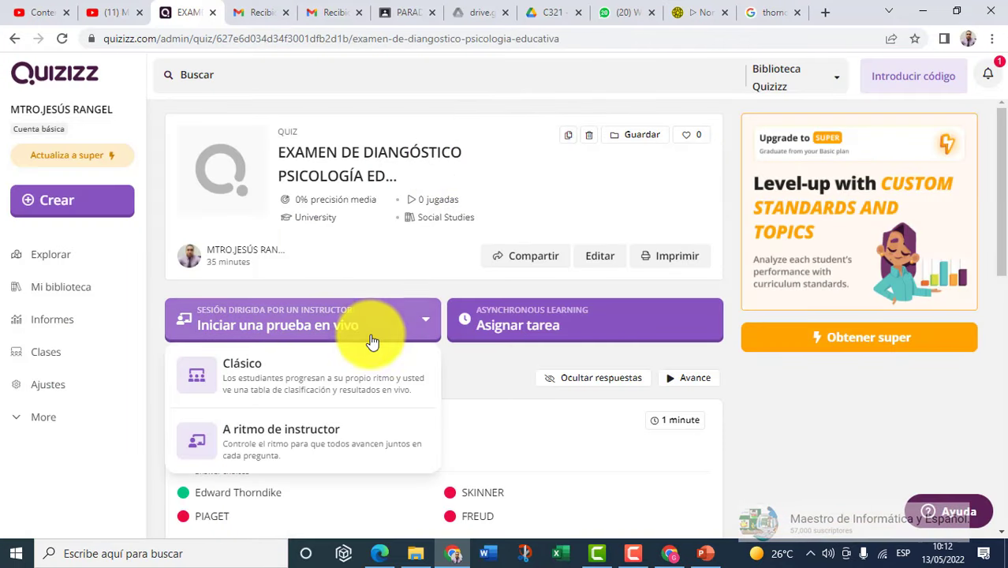
click(306, 442)
click(506, 230)
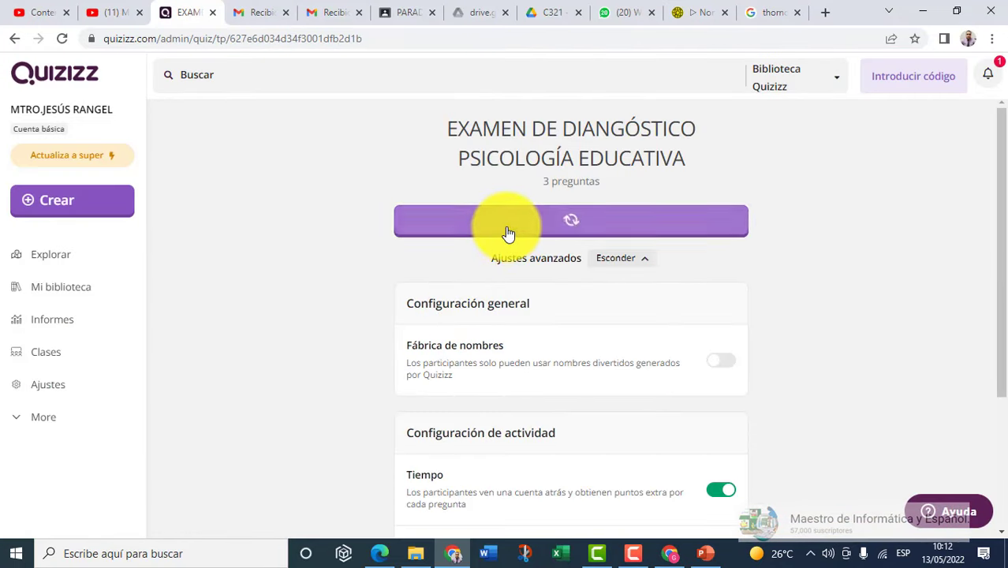
Switch to YouTube and show the videos page of the channel Maestro de Informática y Español.
key(ctrl+shift+Tab)
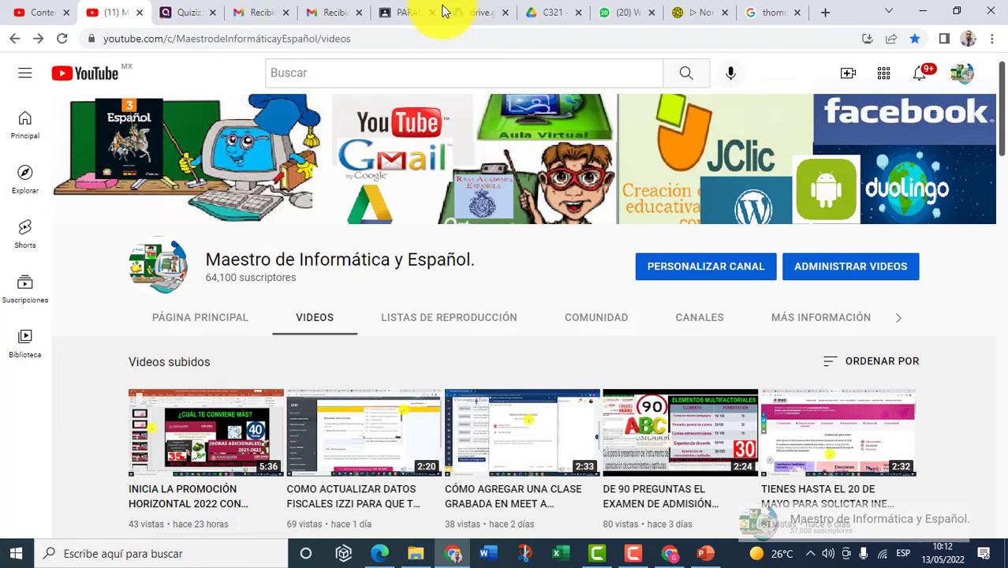
click(203, 8)
click(111, 12)
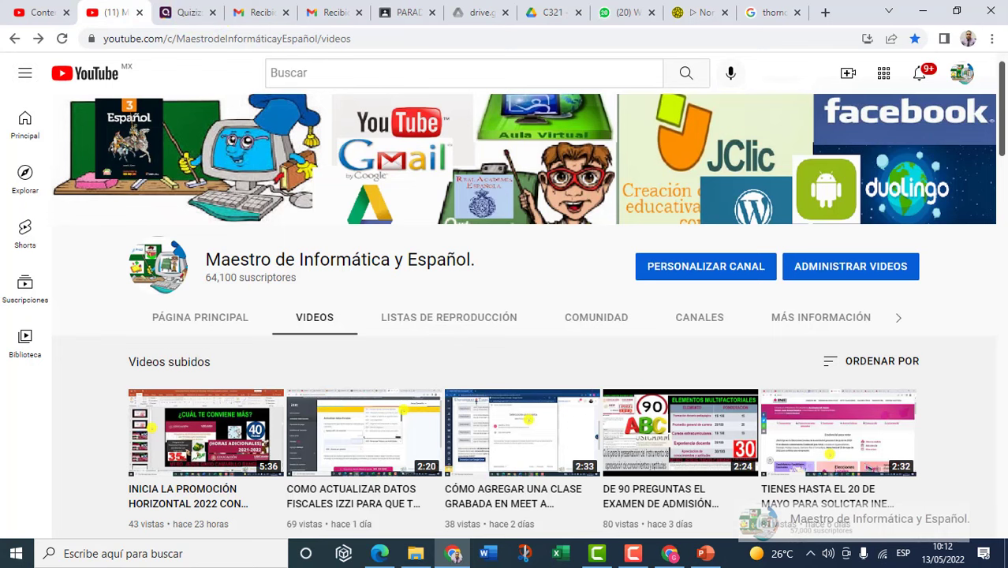